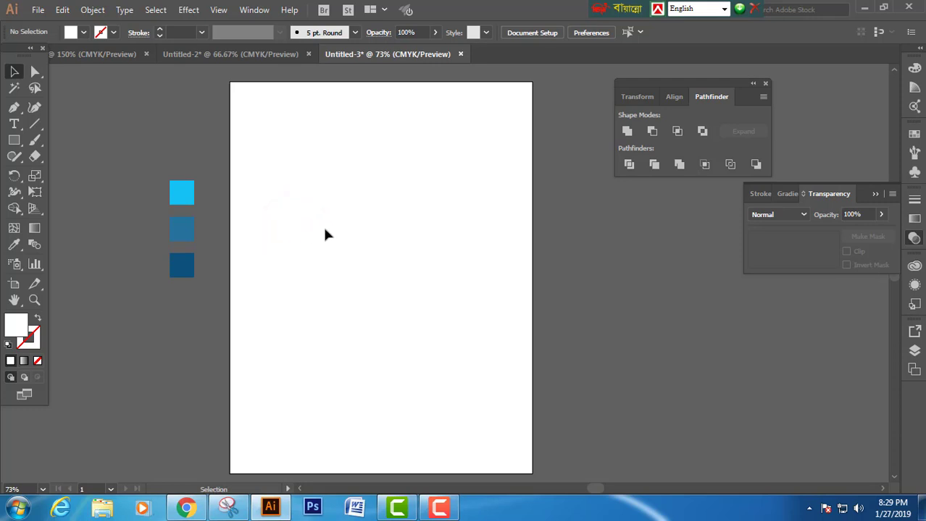
# Step: Draw a hexagon standing on one corner in the upper part of the artboard, with no fill and a 1 pt black stroke
pyautogui.moveTo(18, 143); pyautogui.dragTo(62, 188)
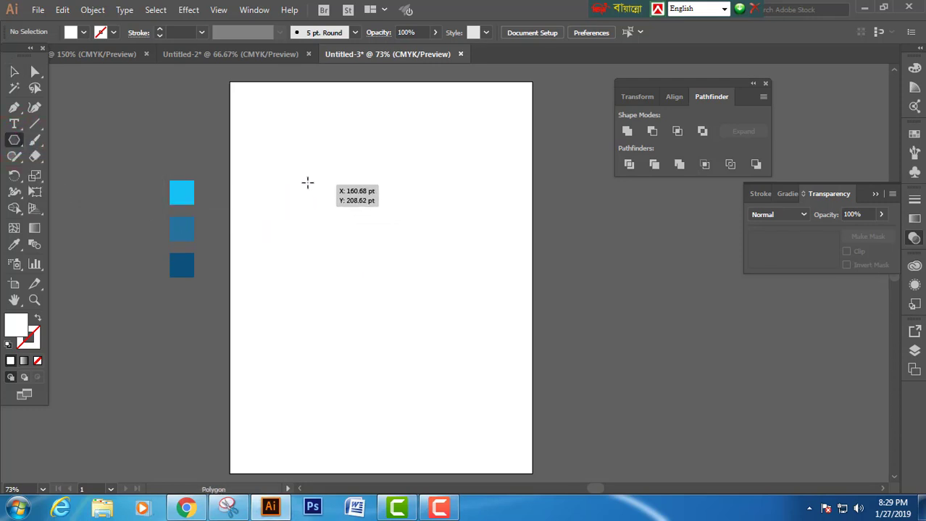
pyautogui.moveTo(302, 176); pyautogui.dragTo(366, 213)
pyautogui.press('v')
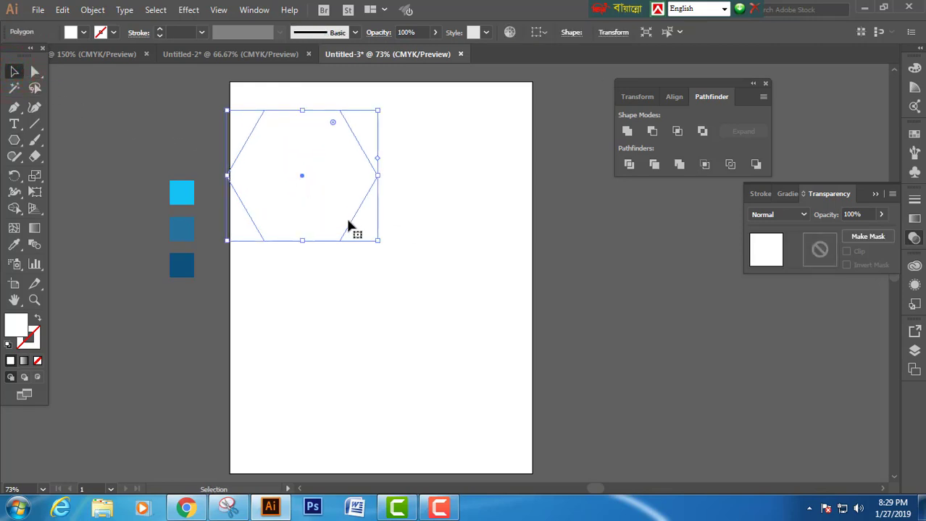
pyautogui.moveTo(347, 226); pyautogui.dragTo(378, 207)
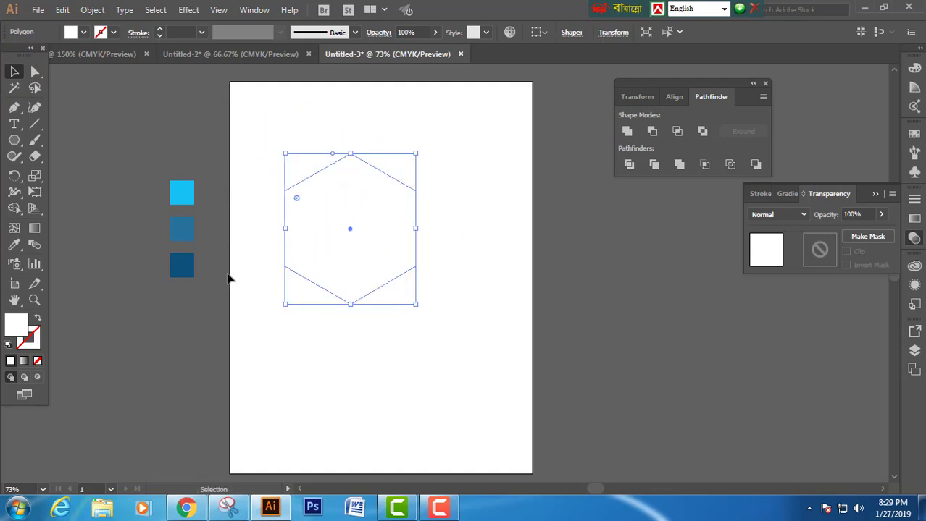
pyautogui.click(8, 346)
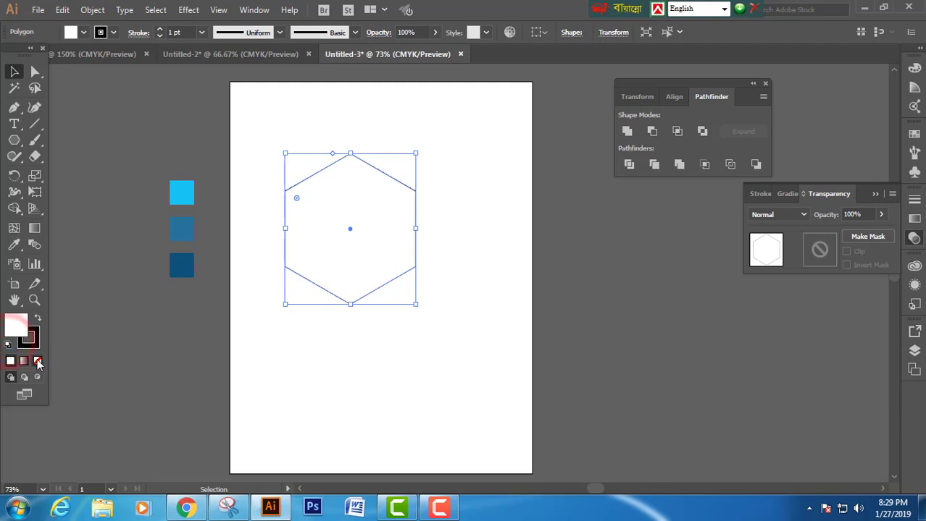
pyautogui.click(292, 330)
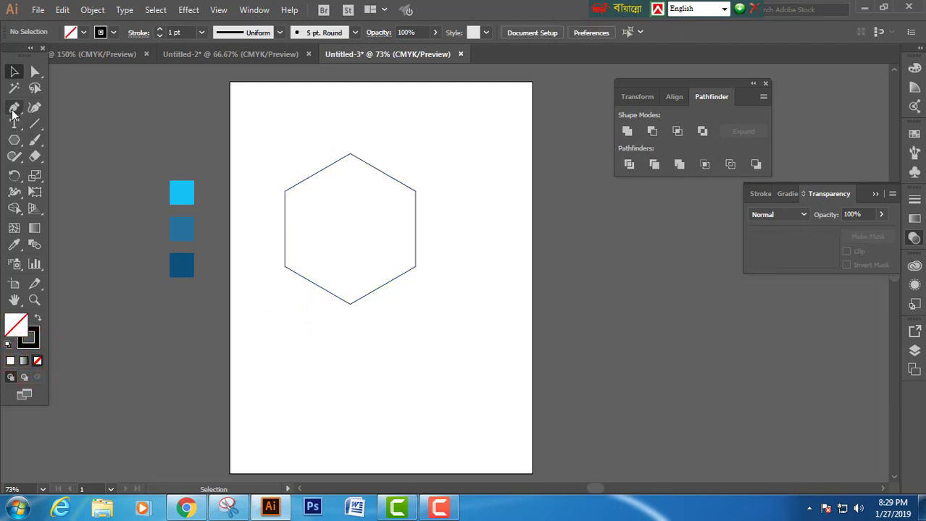
# Step: Add the cube's inner edges with the Pen tool: a V through the hexagon's centre and a vertical line to the lowest corner
pyautogui.click(13, 109)
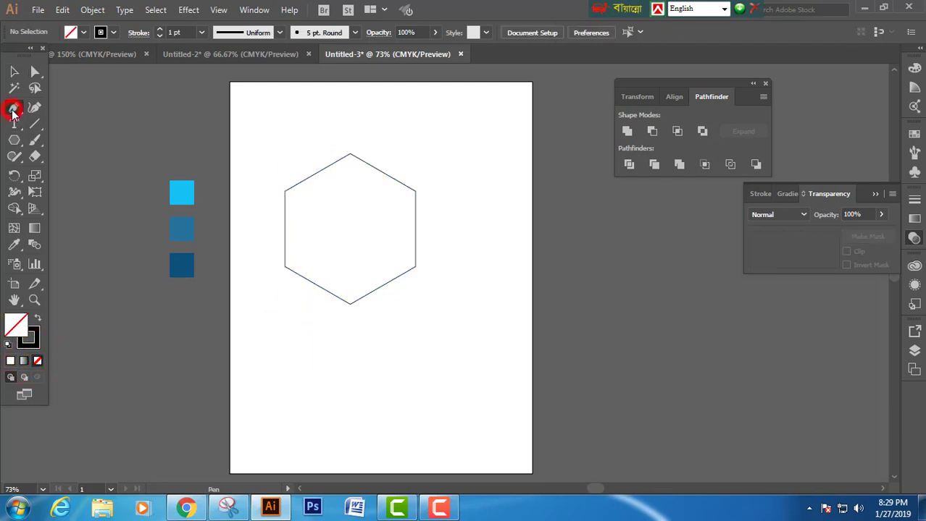
pyautogui.click(285, 191)
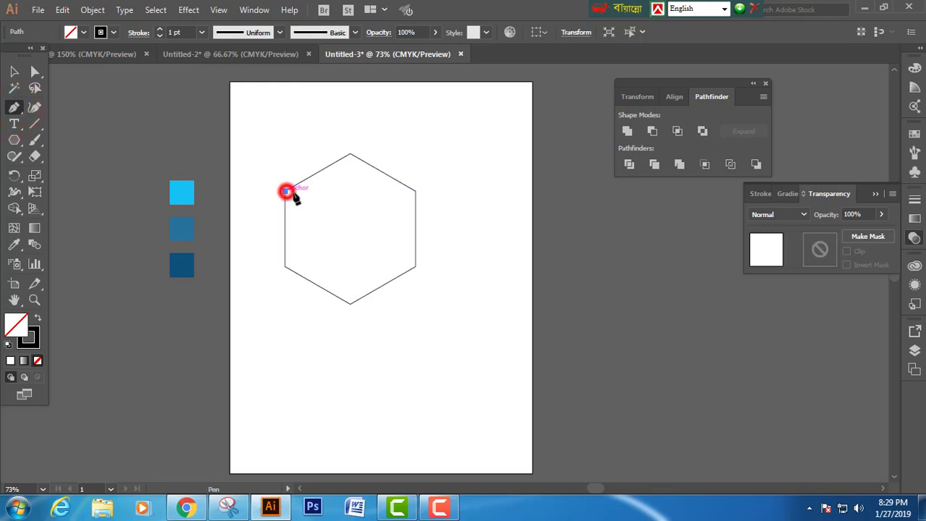
pyautogui.click(350, 228)
pyautogui.click(415, 192)
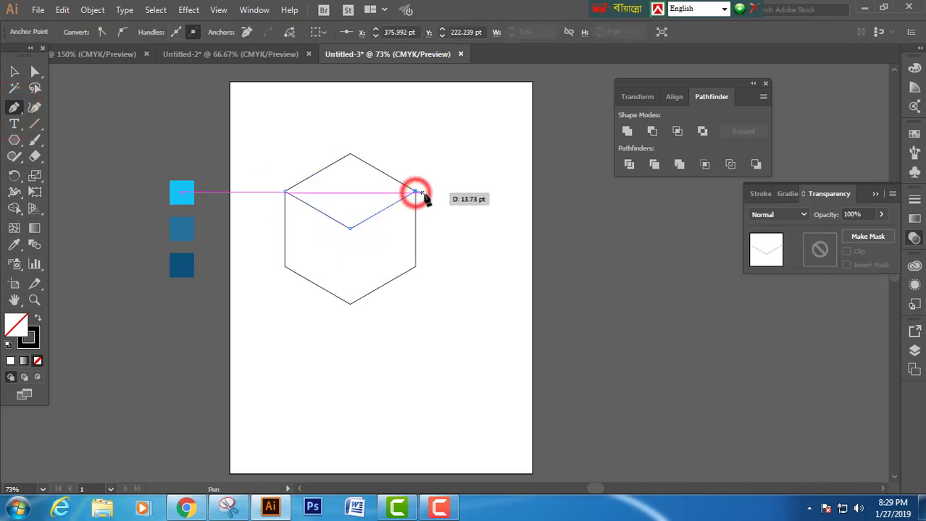
pyautogui.keyDown('ctrl'); pyautogui.click(436, 193); pyautogui.keyUp('ctrl')
pyautogui.click(350, 228)
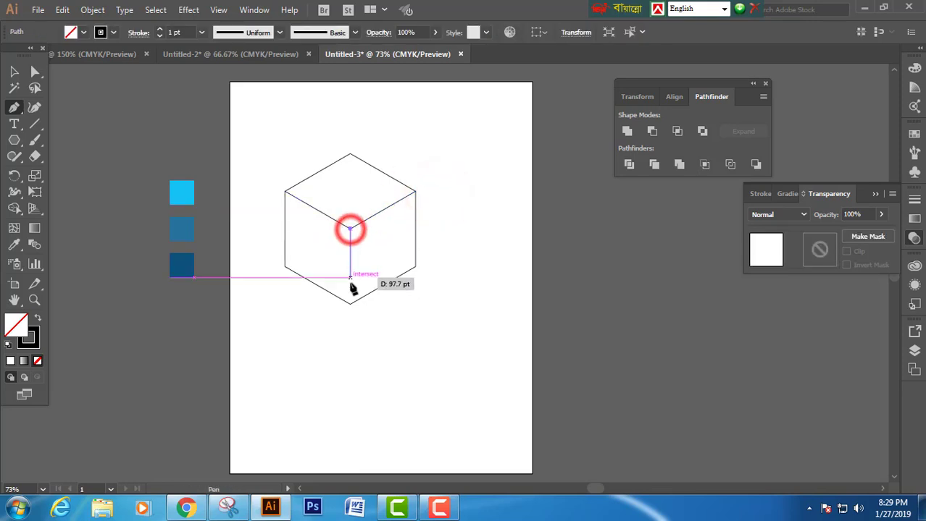
pyautogui.click(349, 303)
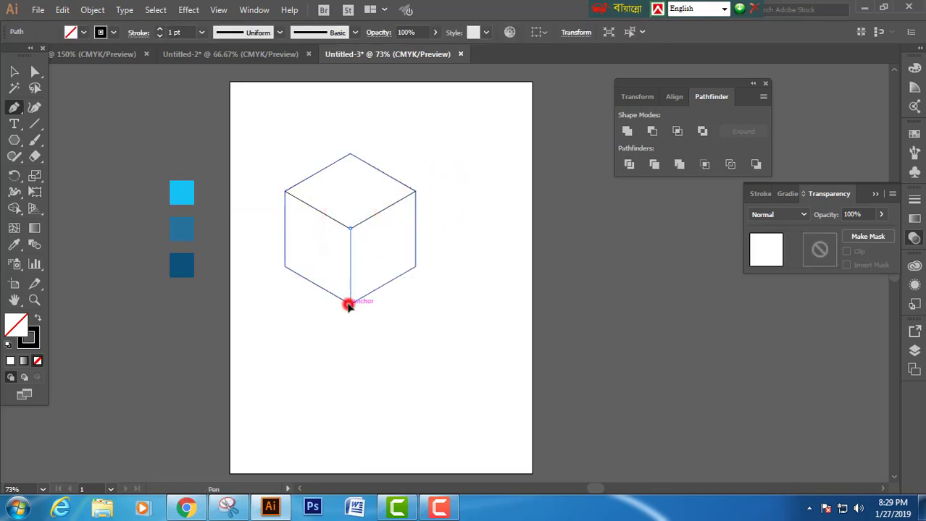
pyautogui.keyDown('ctrl'); pyautogui.click(406, 302); pyautogui.keyUp('ctrl')
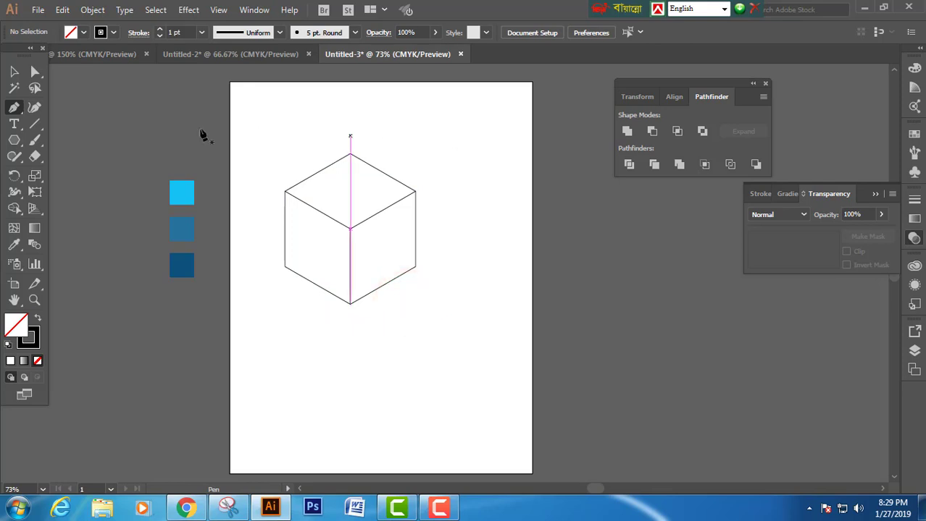
# Step: Draw a tall, narrow rectangle on the cube's left face, extending past the face's lower edge
pyautogui.moveTo(15, 142); pyautogui.dragTo(52, 137)
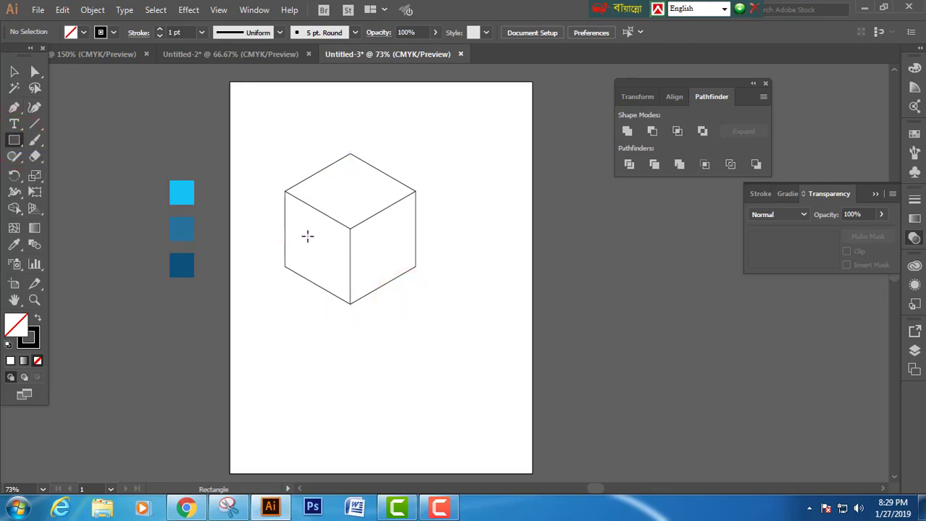
pyautogui.moveTo(306, 235); pyautogui.dragTo(325, 304)
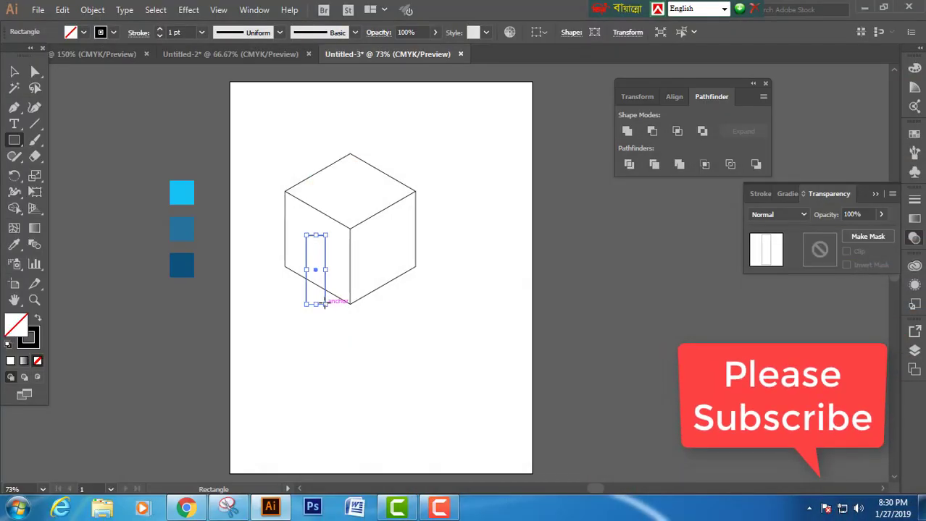
pyautogui.click(14, 71)
pyautogui.click(286, 136)
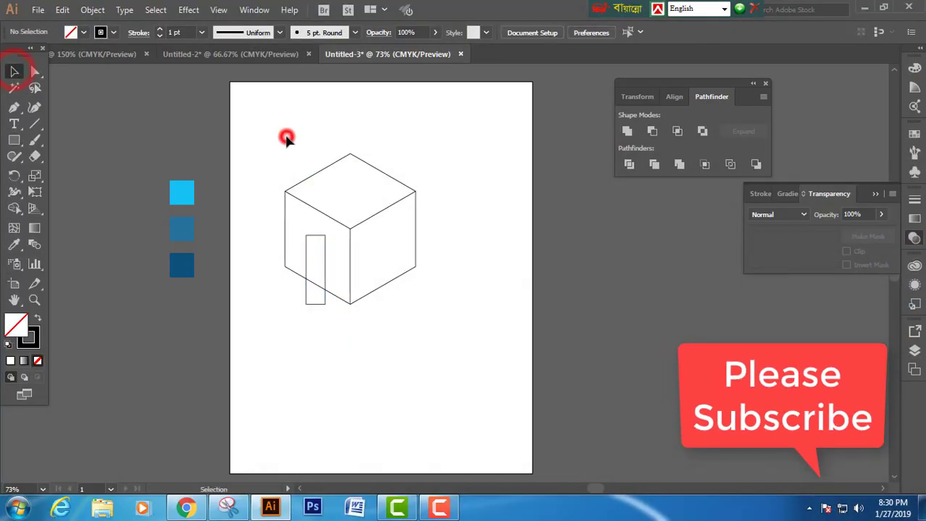
pyautogui.moveTo(216, 107)
pyautogui.mouseDown()
pyautogui.moveTo(610, 403)
pyautogui.moveTo(602, 398)
pyautogui.mouseUp()
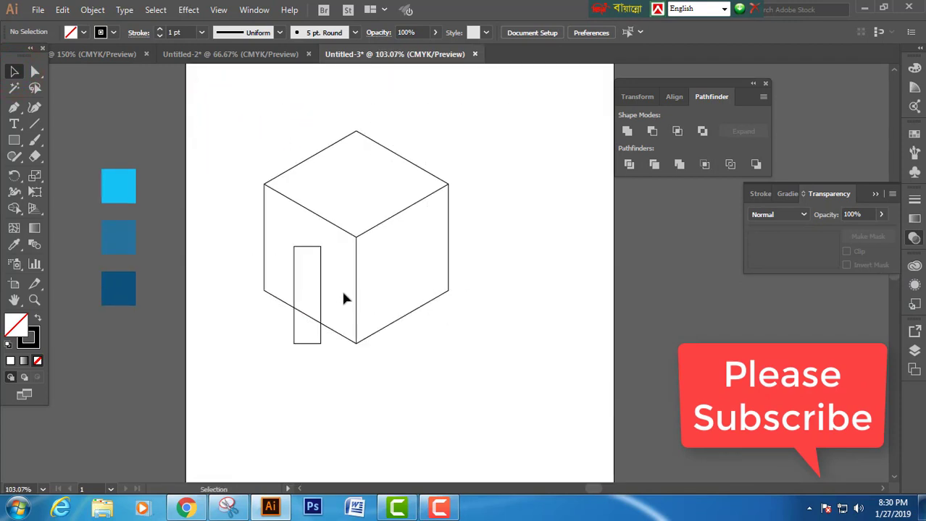
# Step: Widen the narrow rectangle slightly to the right and nudge it a little to the left
pyautogui.click(322, 291)
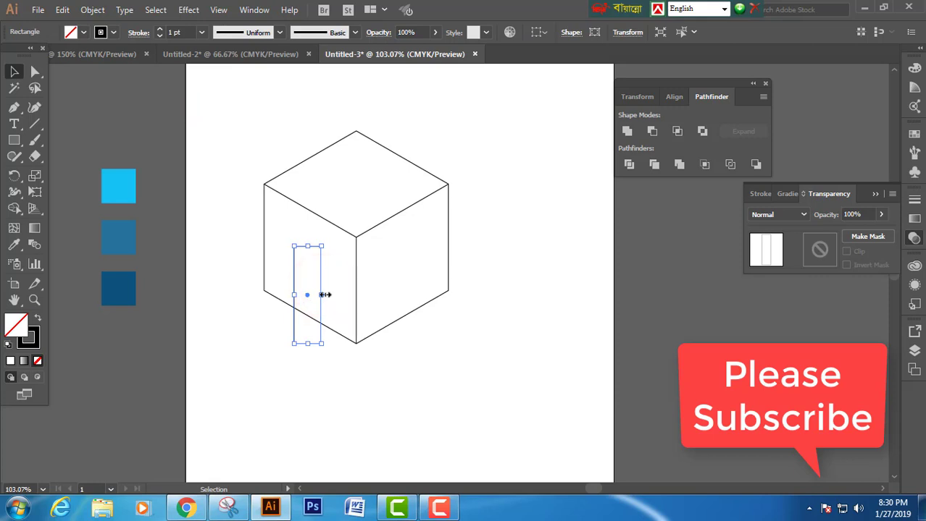
pyautogui.moveTo(323, 294); pyautogui.dragTo(327, 294)
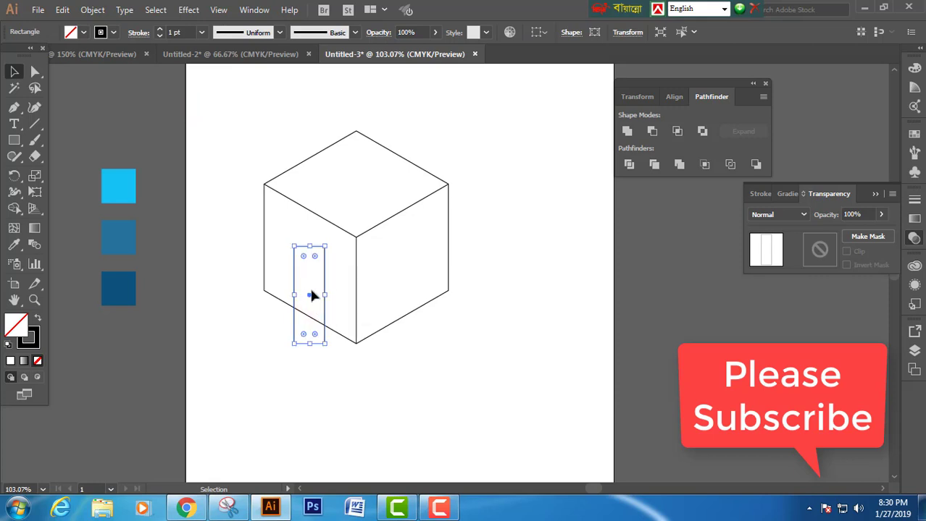
pyautogui.press('Left')
pyautogui.press('Left')
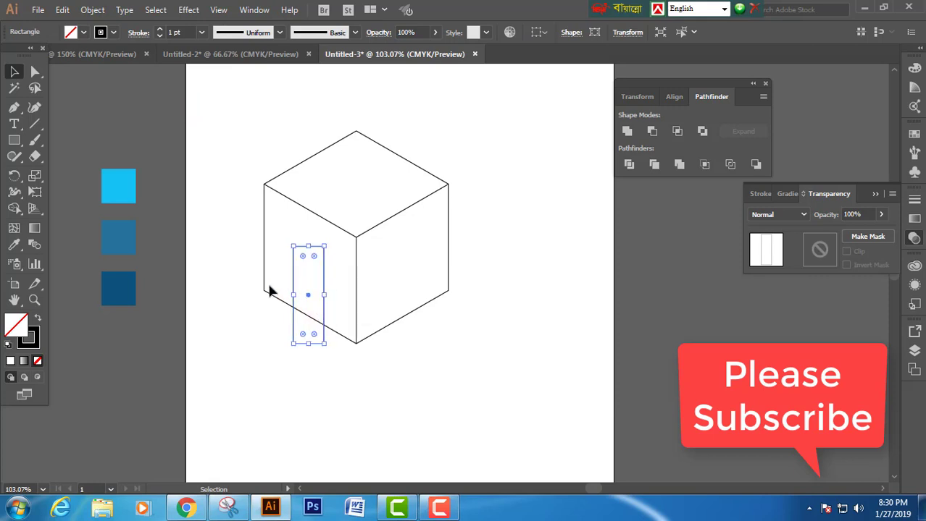
pyautogui.click(228, 225)
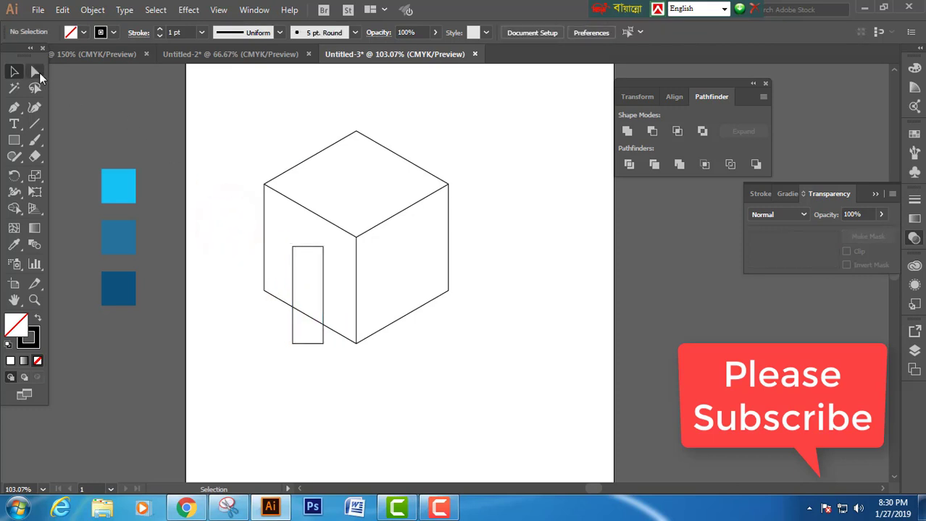
# Step: Slant the rectangle's top edge parallel to the cube's upper left inner edge by moving its top corner points
pyautogui.click(35, 72)
pyautogui.moveTo(291, 247); pyautogui.dragTo(323, 261)
pyautogui.click(229, 194)
pyautogui.click(230, 209)
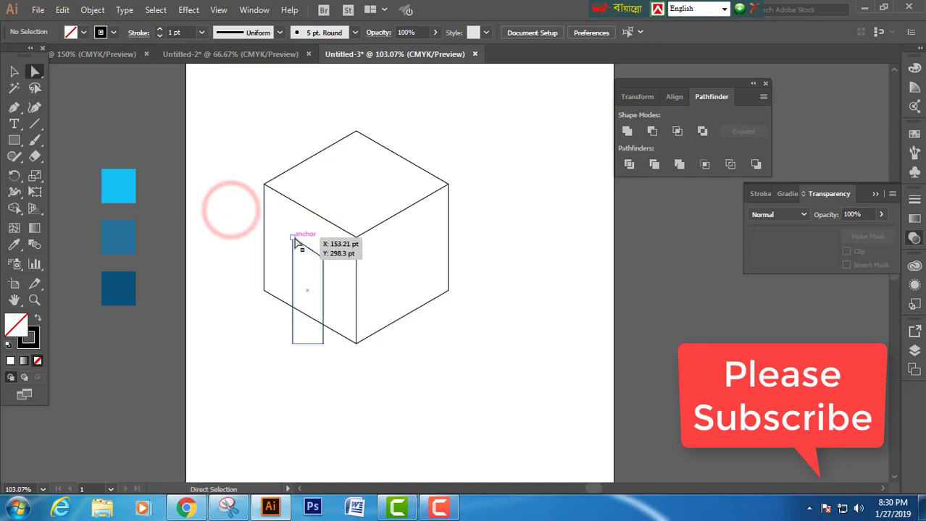
pyautogui.click(294, 239)
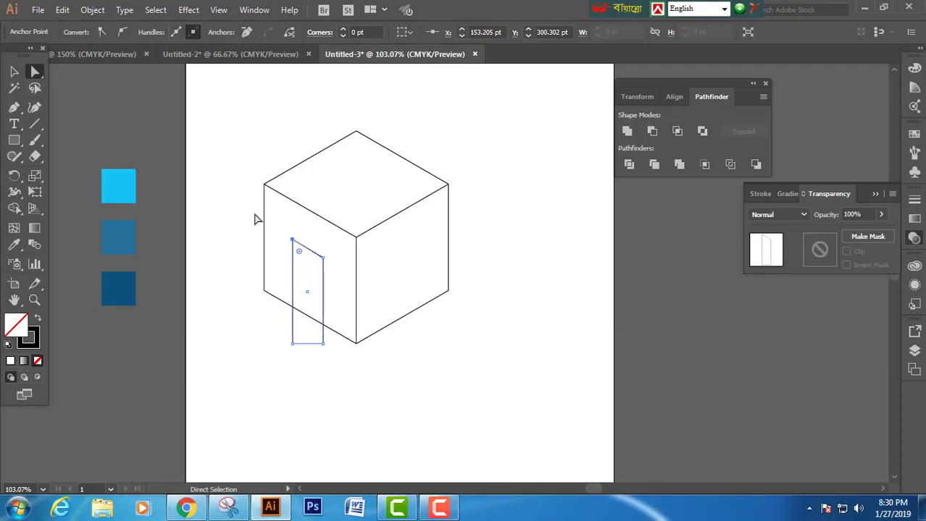
pyautogui.click(224, 200)
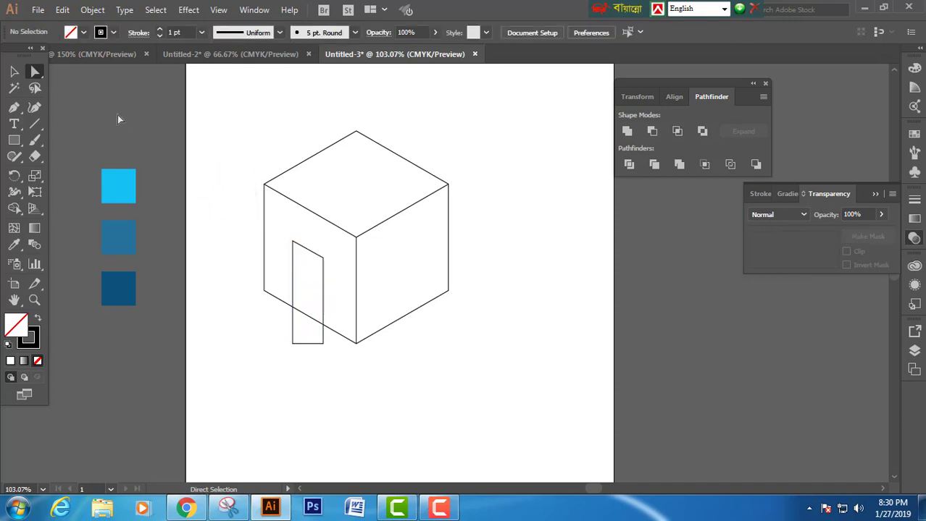
# Step: Shift the slanted shape's left side slightly inward and nudge the whole shape a little to the right
pyautogui.click(13, 73)
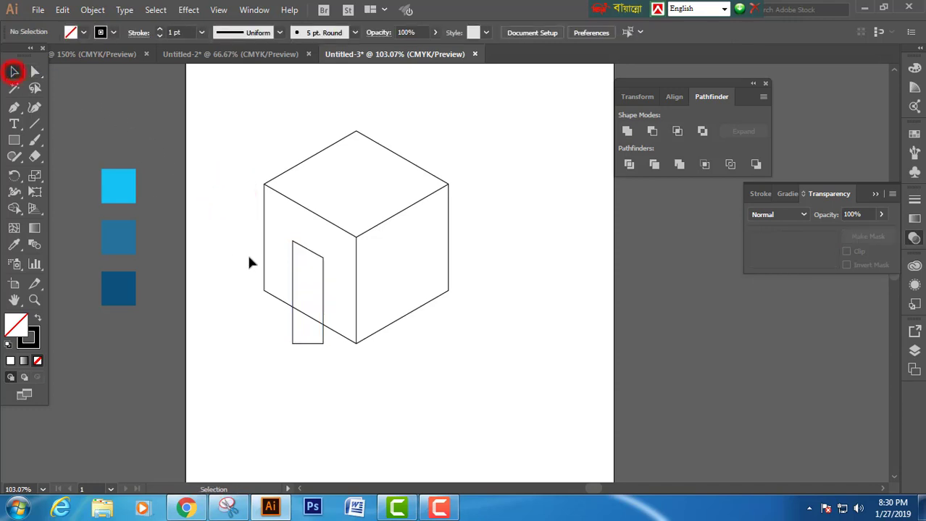
pyautogui.click(325, 284)
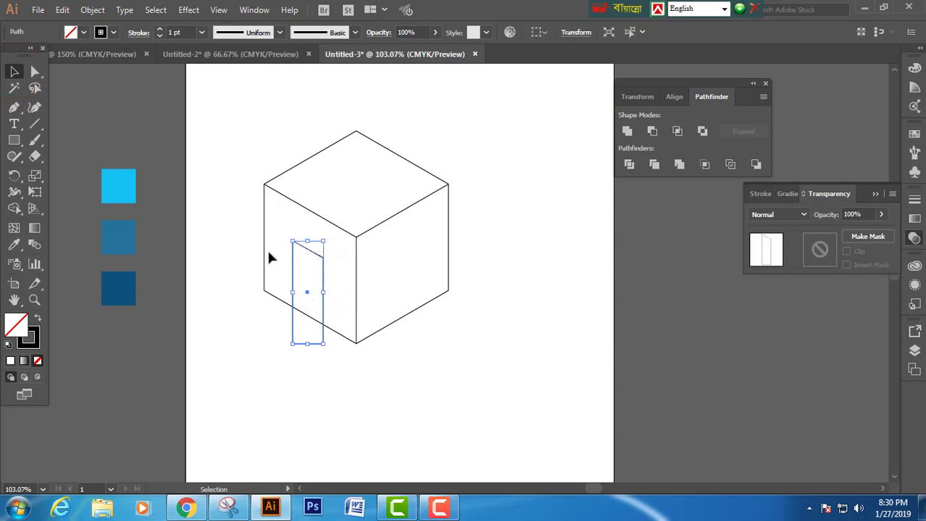
pyautogui.click(143, 152)
pyautogui.click(35, 71)
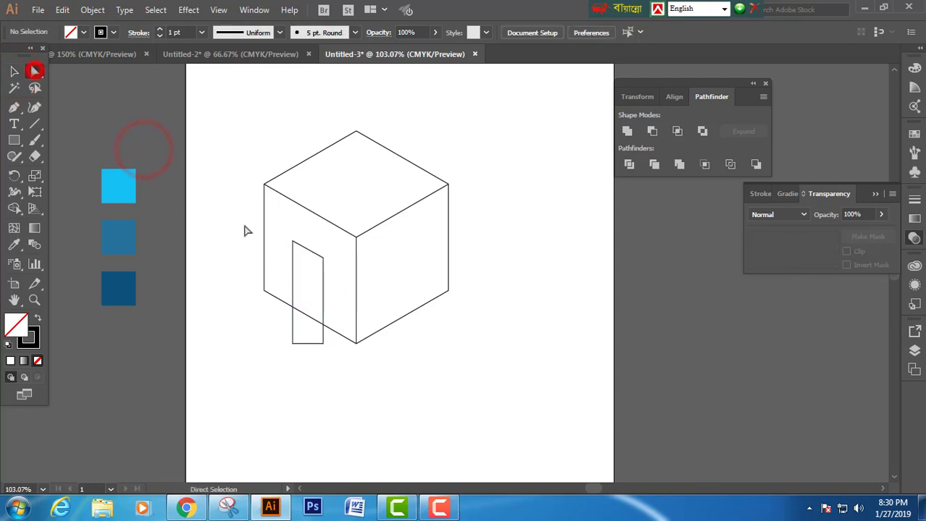
pyautogui.click(292, 273)
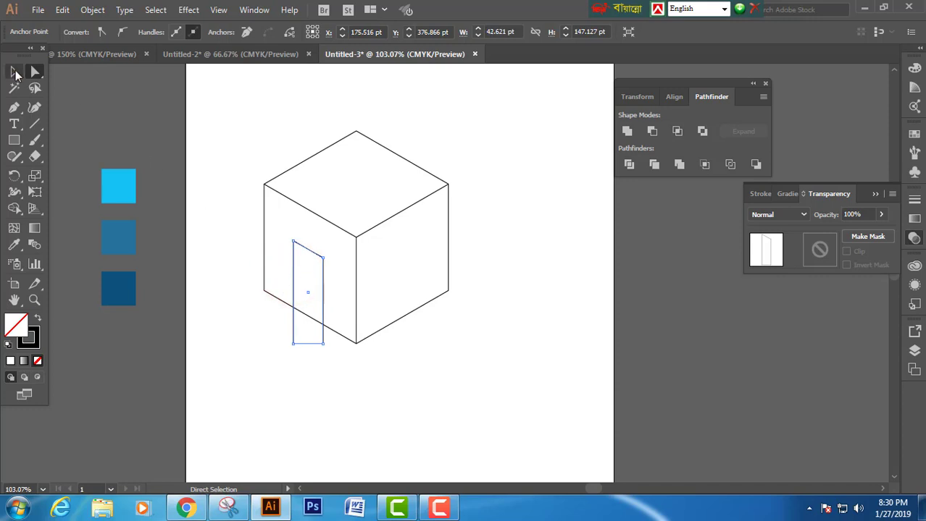
pyautogui.click(14, 71)
pyautogui.click(106, 123)
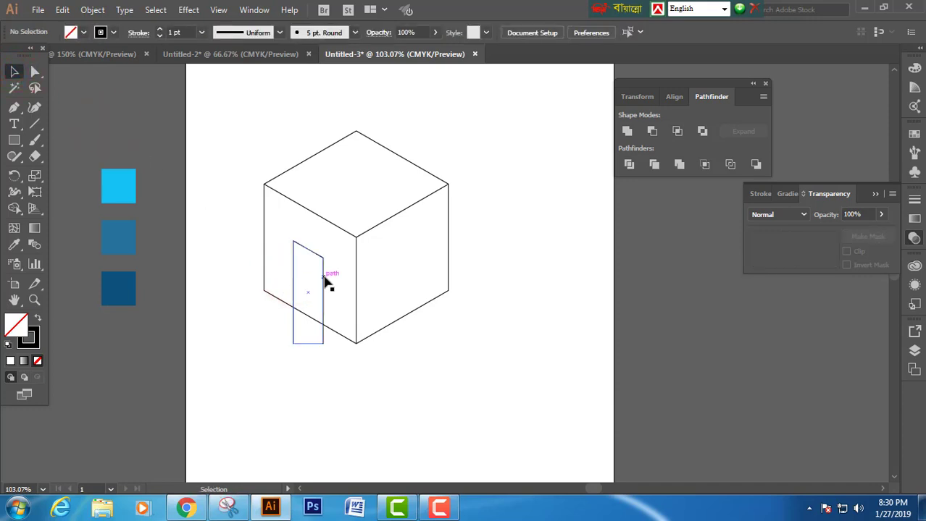
pyautogui.click(323, 275)
pyautogui.press('Right')
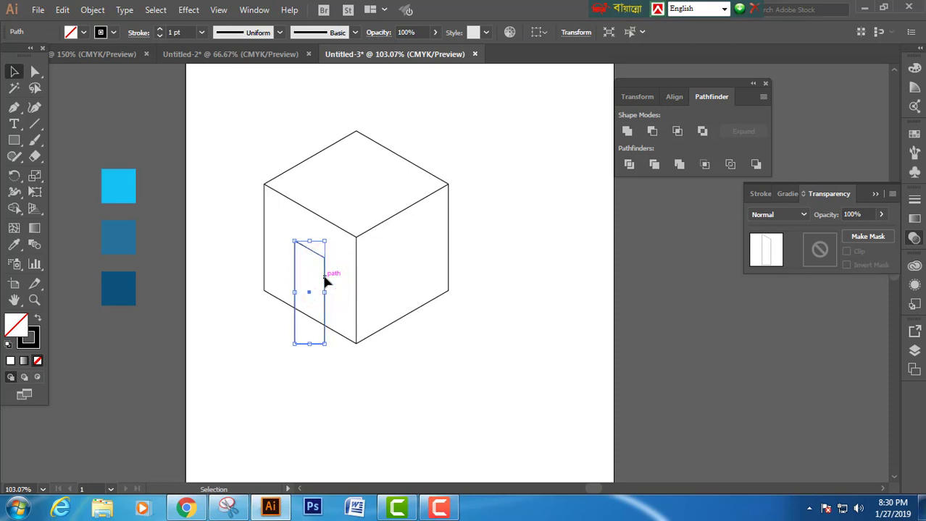
pyautogui.click(228, 208)
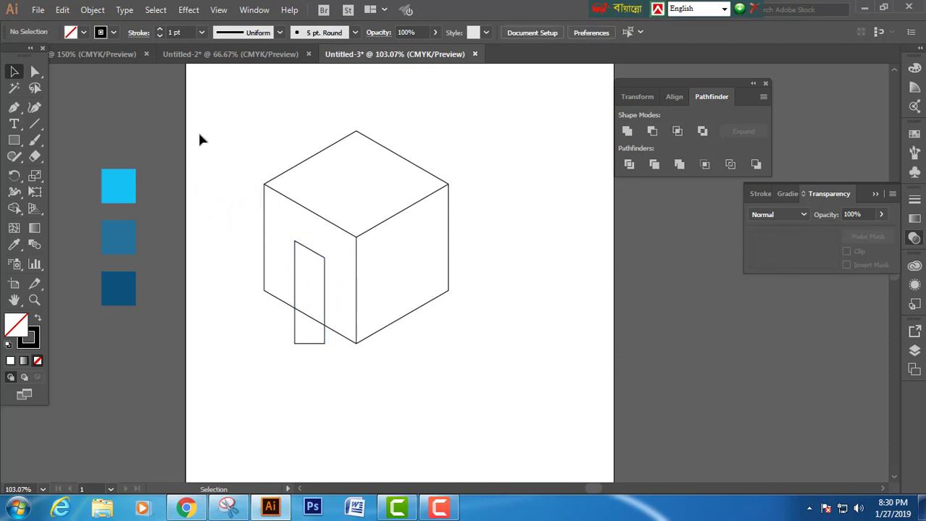
pyautogui.moveTo(193, 118); pyautogui.dragTo(528, 349)
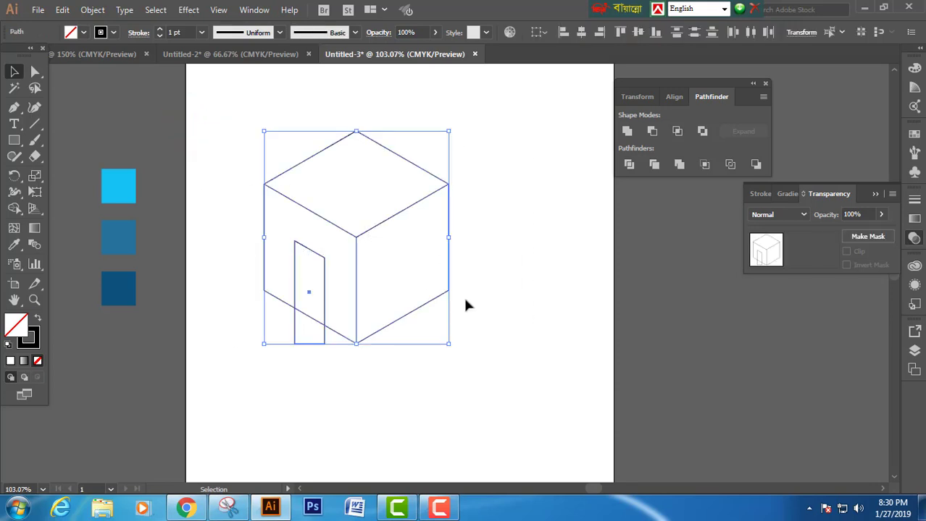
pyautogui.click(14, 208)
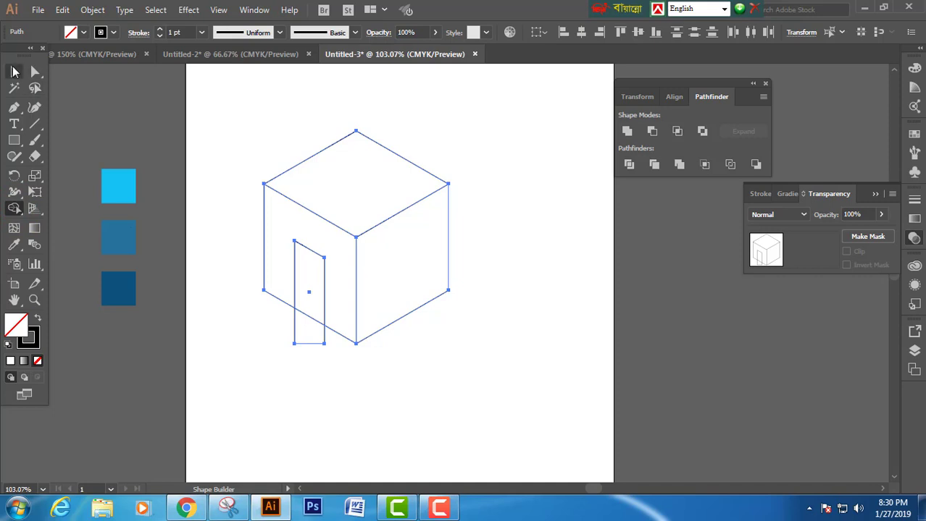
pyautogui.click(14, 71)
pyautogui.click(135, 124)
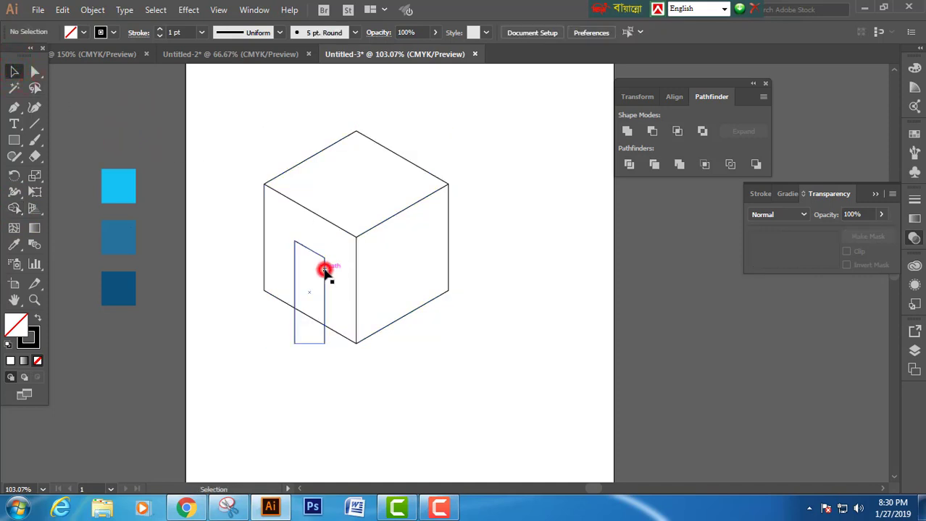
# Step: Duplicate the slanted shape onto the cube's right face, crossing its upper edge, and nudge the copy slightly to the right
pyautogui.moveTo(325, 271); pyautogui.dragTo(416, 210)
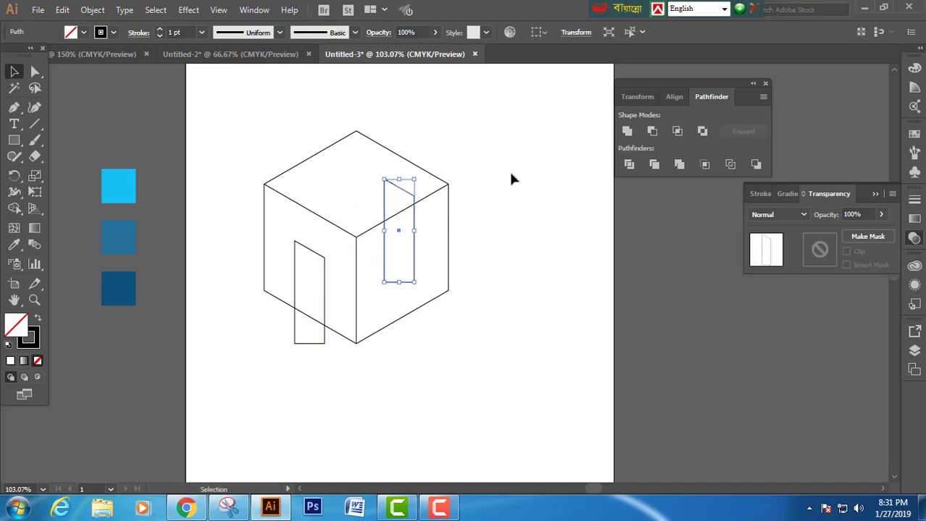
pyautogui.press('Right')
pyautogui.press('Right')
pyautogui.press('Right')
pyautogui.press('Right')
pyautogui.press('Right')
pyautogui.press('Right')
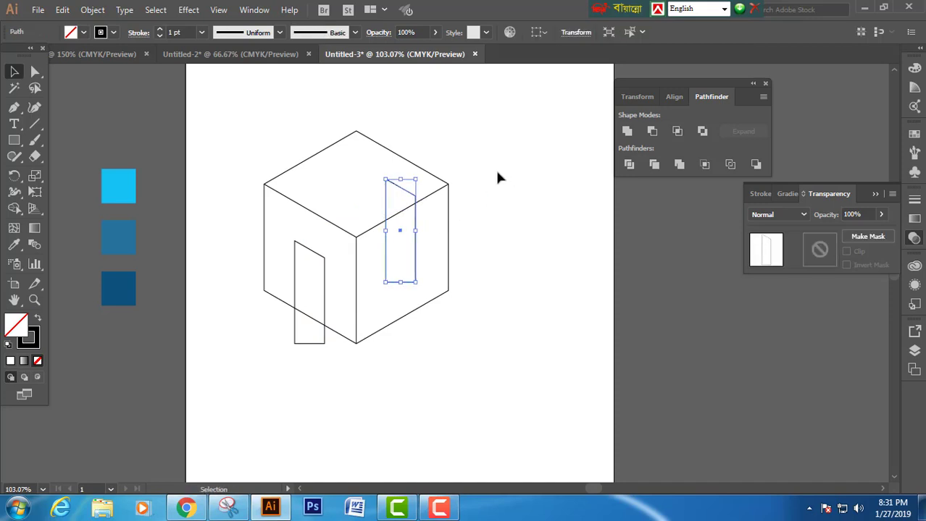
pyautogui.click(497, 175)
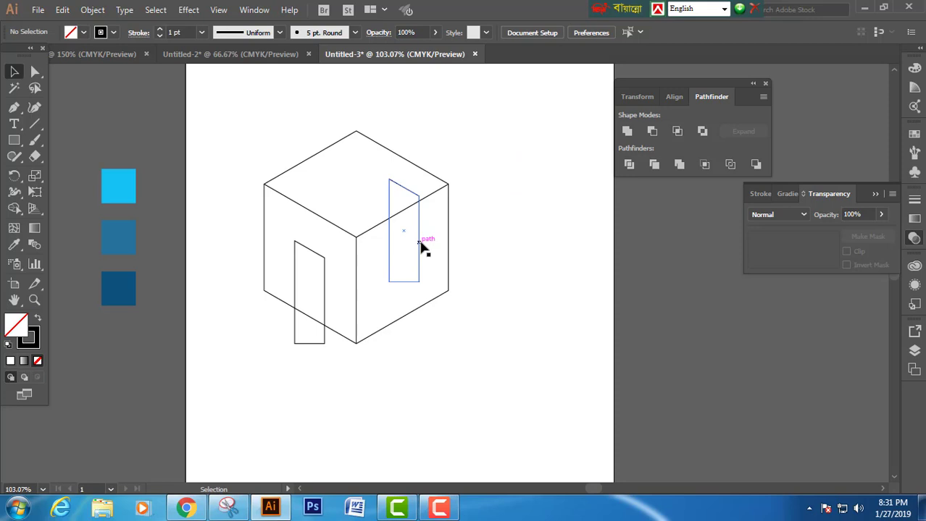
# Step: Slant the bottom edge of the right face's bar parallel to the cube's lower right edge by moving its bottom corner points
pyautogui.click(36, 72)
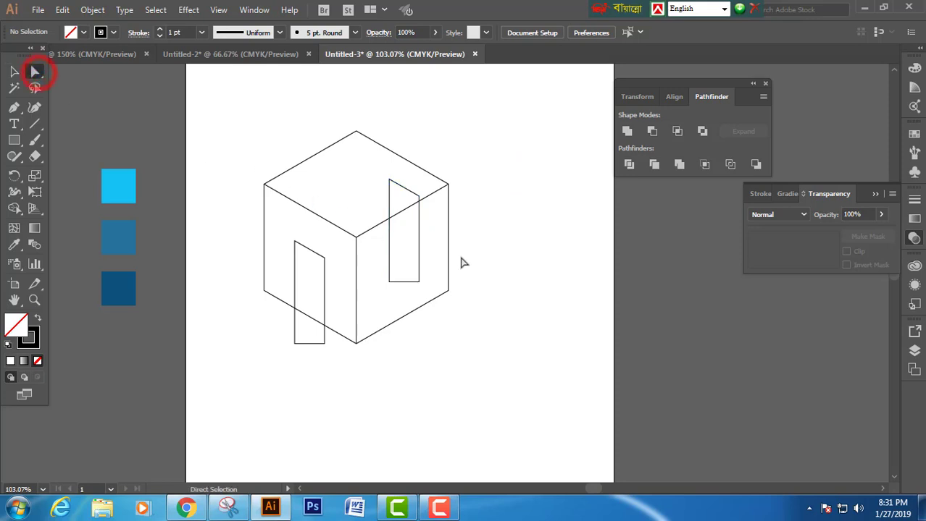
pyautogui.moveTo(419, 282)
pyautogui.mouseDown()
pyautogui.moveTo(419, 266)
pyautogui.moveTo(409, 283)
pyautogui.mouseUp()
pyautogui.click(484, 253)
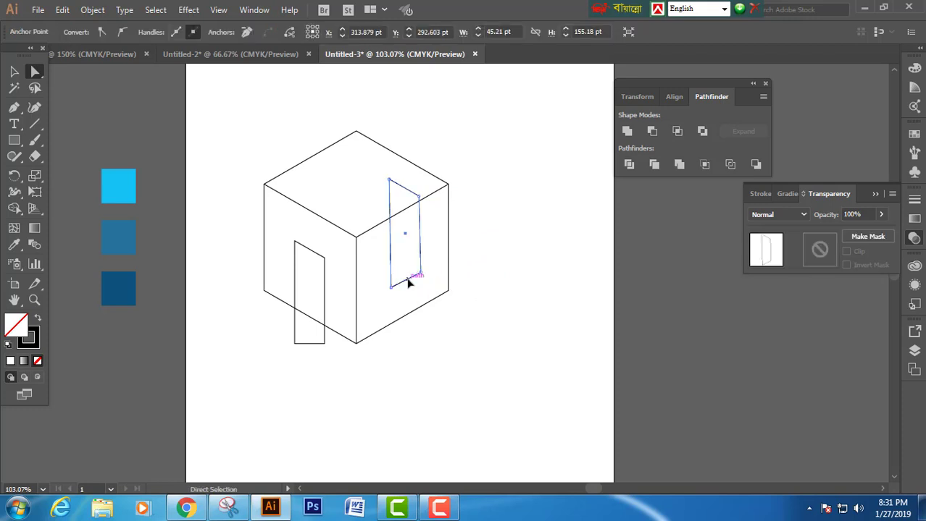
pyautogui.click(491, 255)
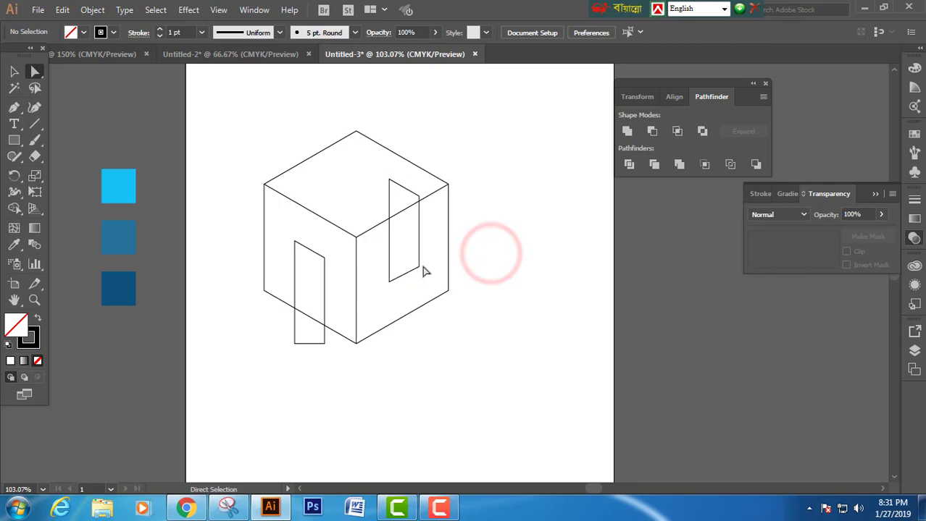
pyautogui.moveTo(420, 269); pyautogui.dragTo(391, 288)
pyautogui.click(486, 262)
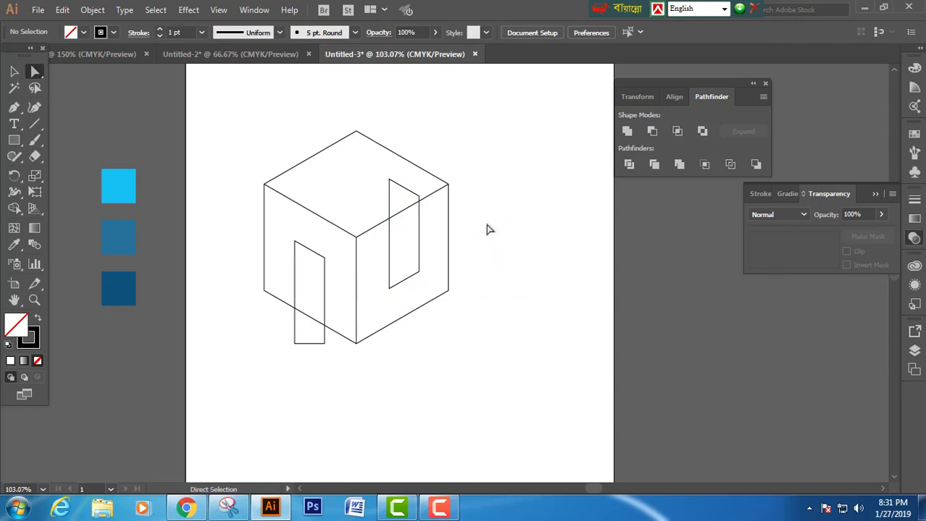
# Step: Remove the part of the right bar that extends above the right face's upper edge with the Shape Builder tool
pyautogui.moveTo(474, 162); pyautogui.dragTo(482, 173)
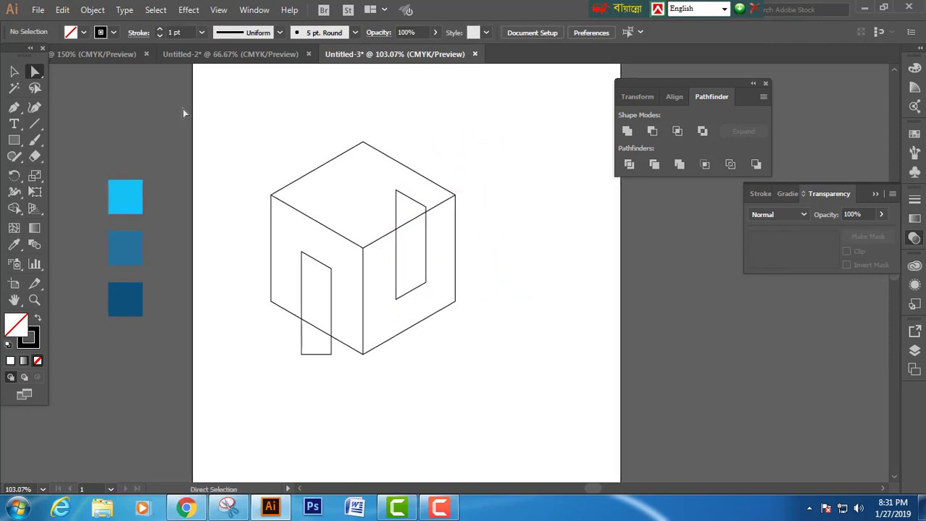
pyautogui.click(14, 74)
pyautogui.click(353, 194)
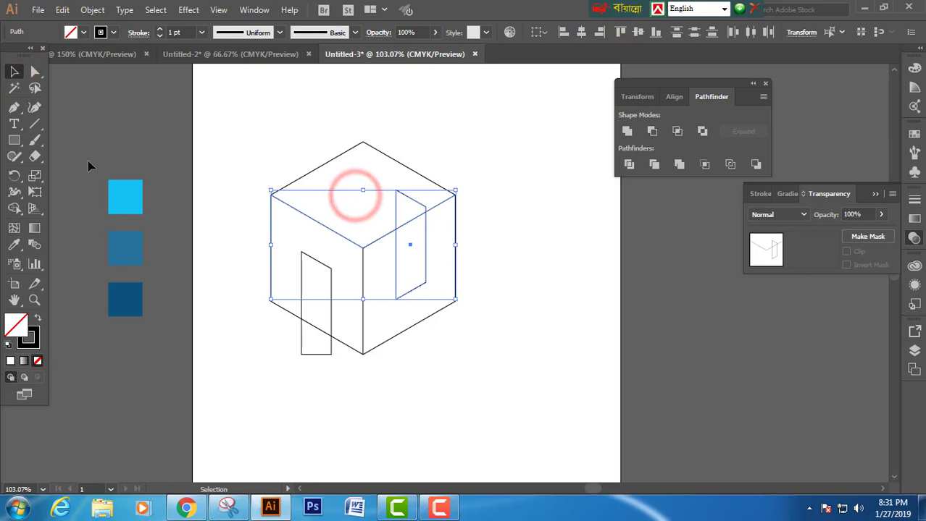
pyautogui.click(16, 209)
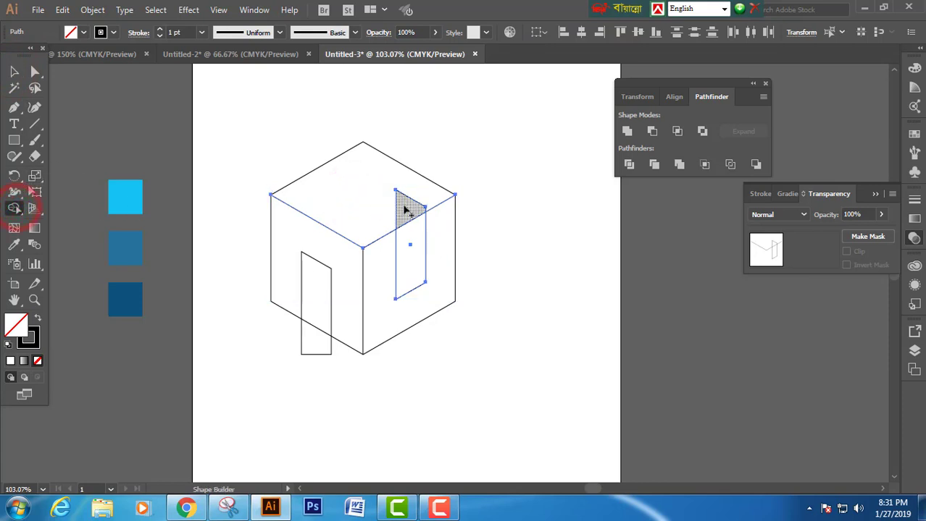
pyautogui.keyDown('alt'); pyautogui.click(404, 205); pyautogui.keyUp('alt')
pyautogui.click(13, 71)
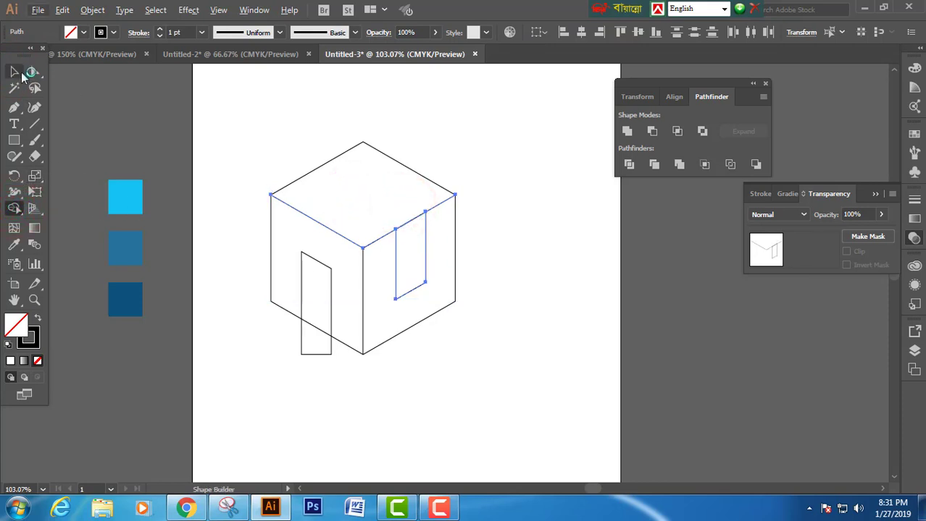
pyautogui.click(107, 103)
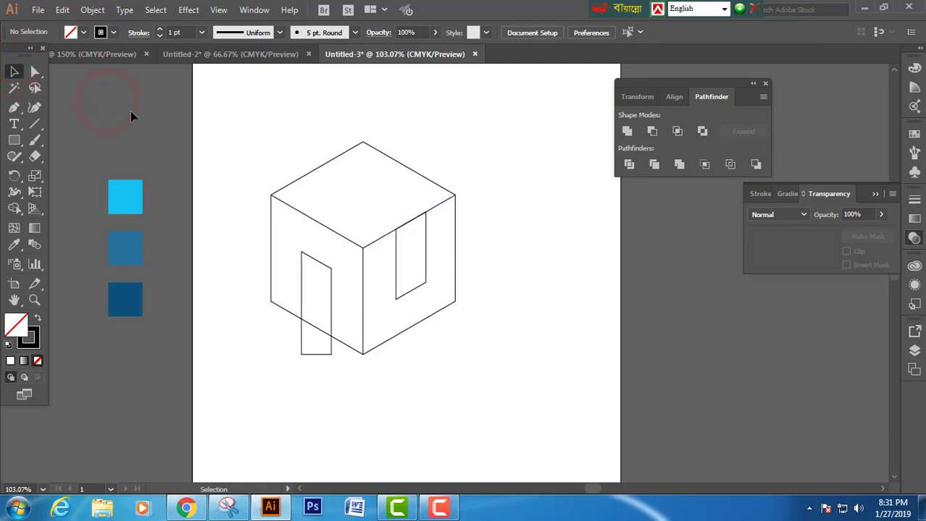
# Step: Draw two Pen lines across the top face from the right bar's upper corners to the cube's upper left outer edge
pyautogui.click(14, 107)
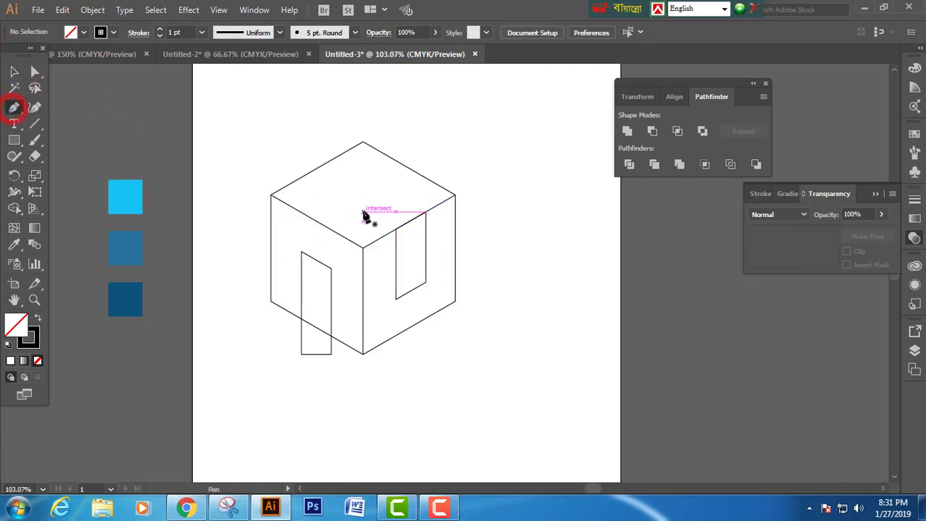
pyautogui.click(396, 231)
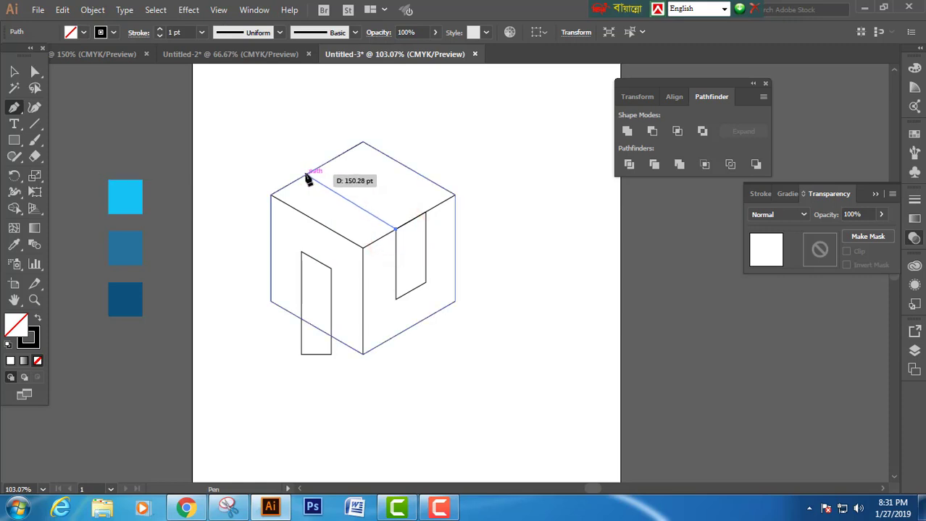
pyautogui.click(305, 175)
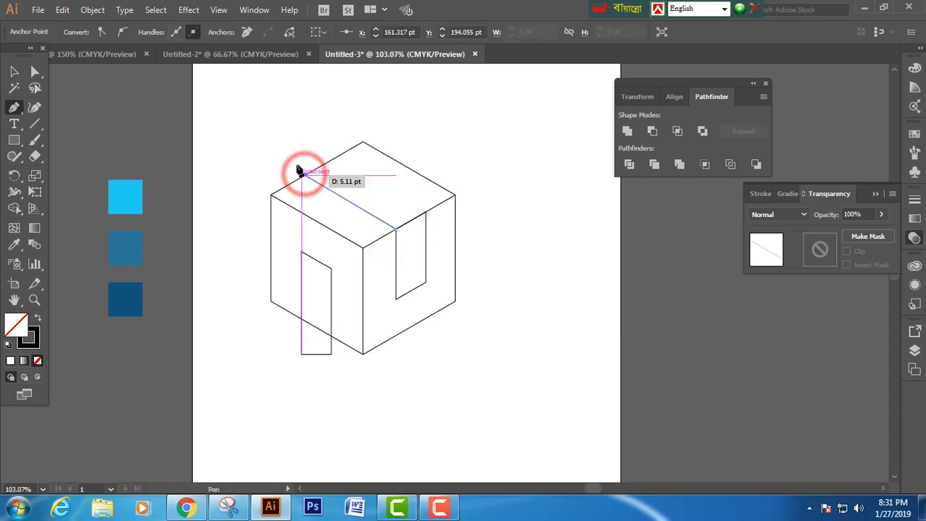
pyautogui.keyDown('ctrl'); pyautogui.click(279, 147); pyautogui.keyUp('ctrl')
pyautogui.click(425, 211)
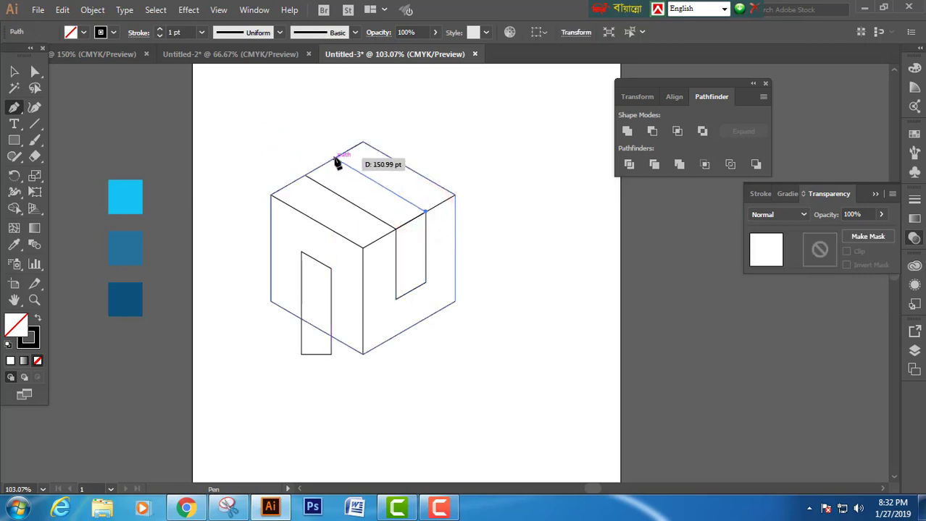
pyautogui.click(335, 157)
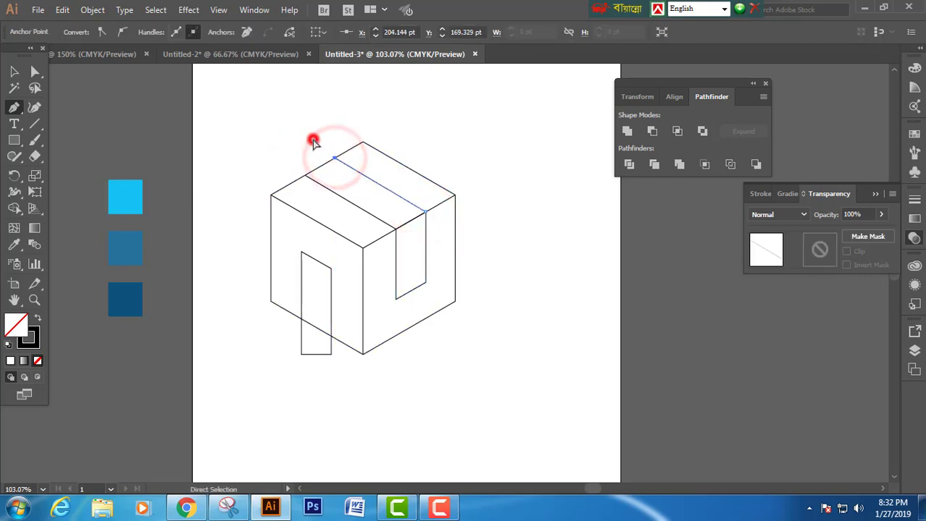
pyautogui.keyDown('ctrl'); pyautogui.click(313, 142); pyautogui.keyUp('ctrl')
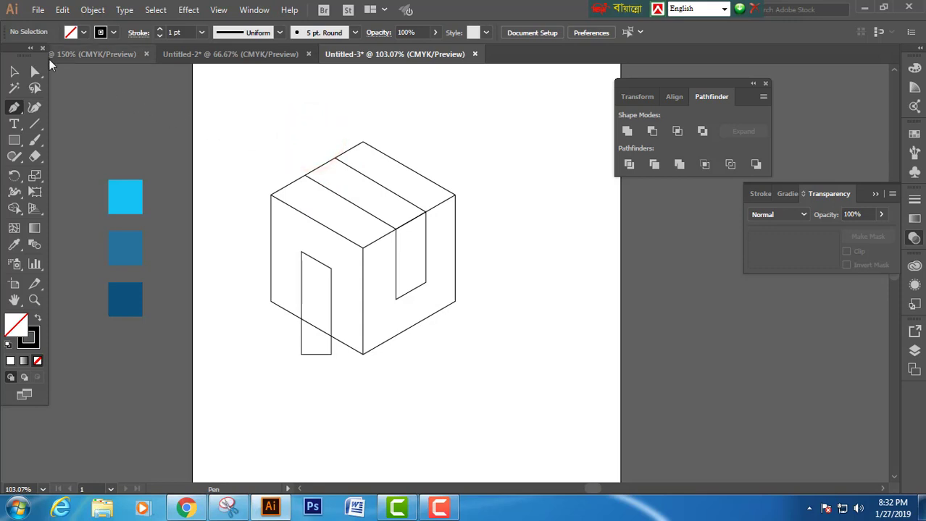
# Step: Move the upper left end of the front top-face line slightly left along the cube's outer edge
pyautogui.click(36, 71)
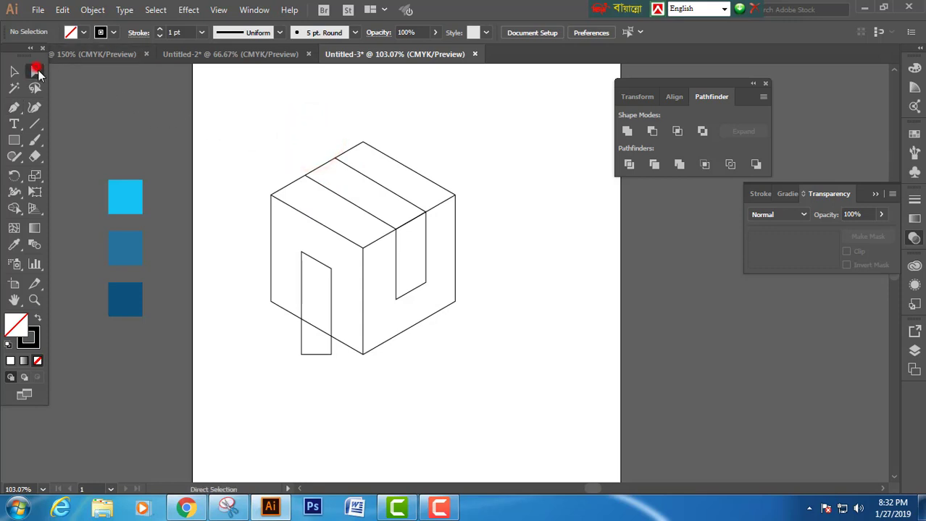
pyautogui.moveTo(305, 176); pyautogui.dragTo(301, 176)
pyautogui.click(299, 155)
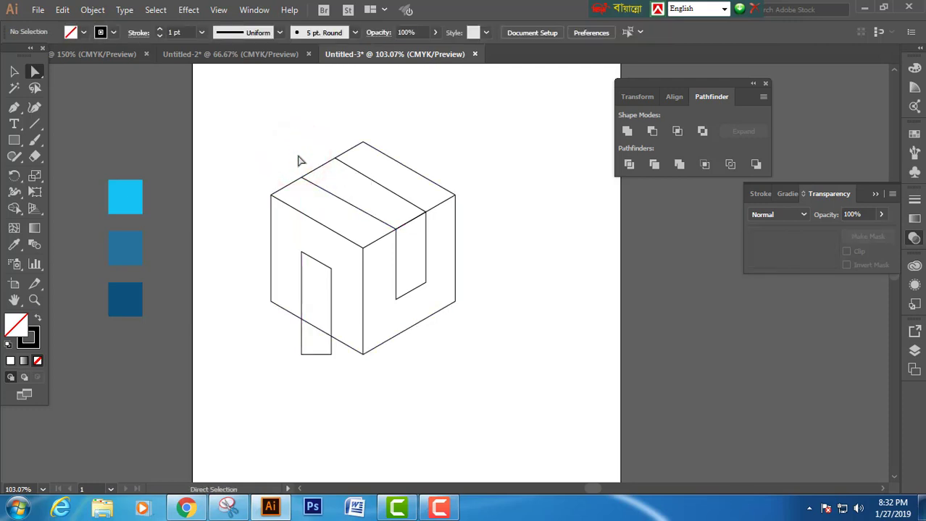
pyautogui.click(291, 150)
# Step: Extend the upper left ends of both top-face lines slightly beyond the cube's outer edge
pyautogui.hotkey('ctrl', 'space')
pyautogui.moveTo(223, 114); pyautogui.dragTo(586, 307)
pyautogui.click(224, 195)
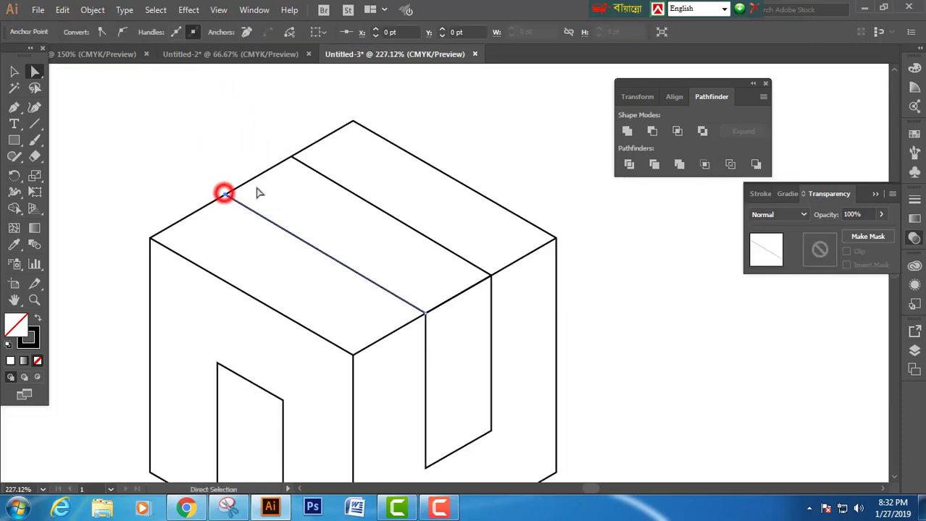
pyautogui.moveTo(292, 161)
pyautogui.mouseDown()
pyautogui.moveTo(285, 167)
pyautogui.moveTo(288, 158)
pyautogui.mouseUp()
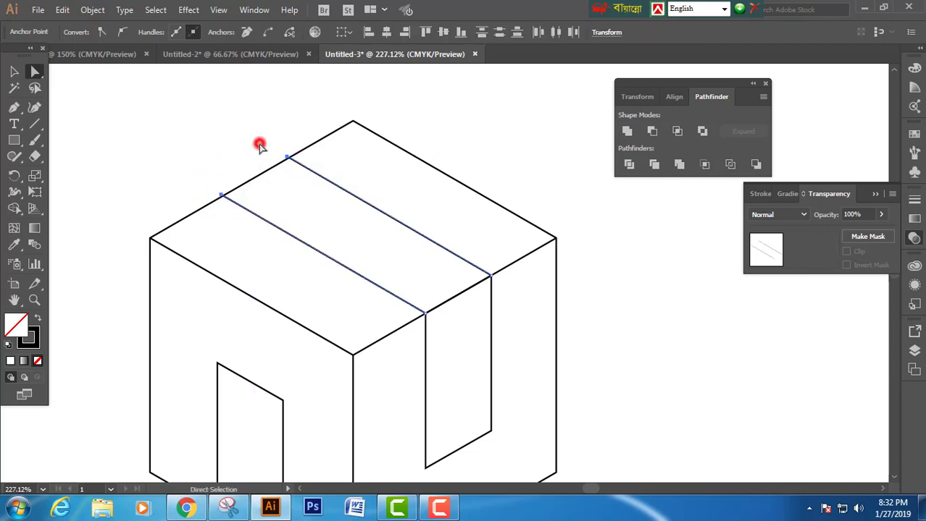
pyautogui.click(259, 145)
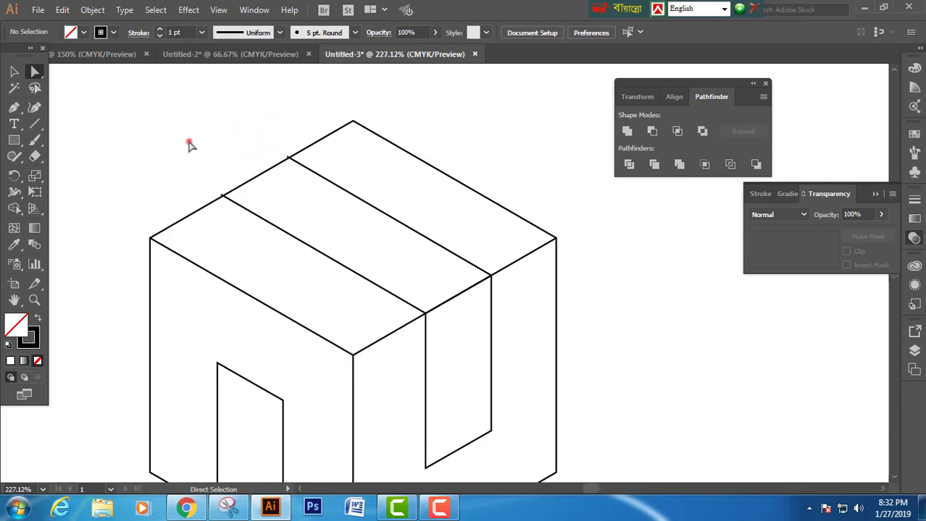
pyautogui.moveTo(188, 145); pyautogui.dragTo(285, 157)
pyautogui.click(221, 194)
pyautogui.click(252, 136)
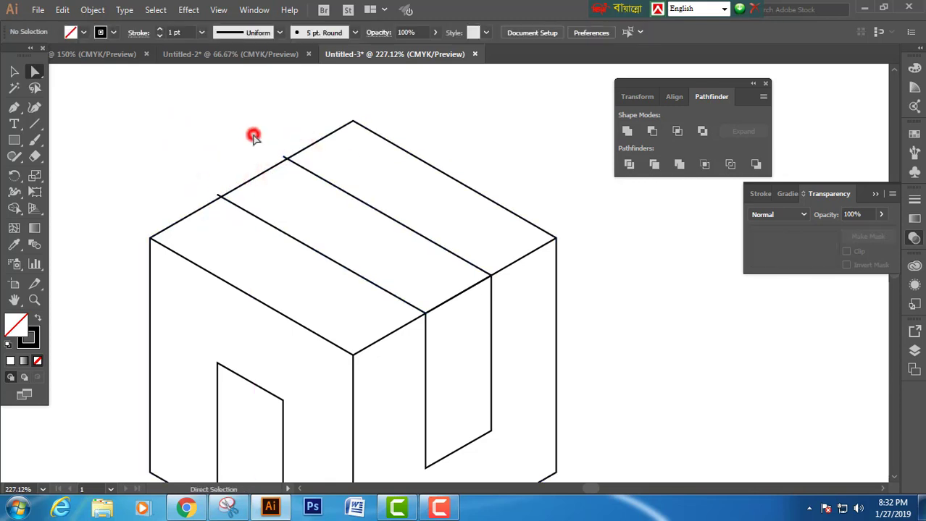
# Step: Select the whole cube drawing and remove the part of the left bar below the cube's lower left edge with the Shape Builder tool
pyautogui.hotkey('ctrl', '-')
pyautogui.hotkey('ctrl', '-')
pyautogui.hotkey('ctrl', '-')
pyautogui.hotkey('ctrl', '-')
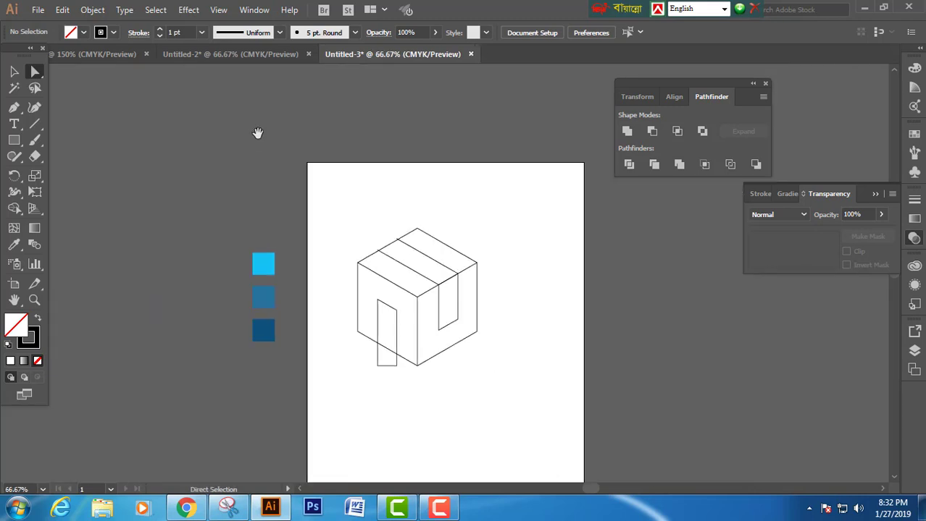
pyautogui.moveTo(420, 210); pyautogui.dragTo(365, 193)
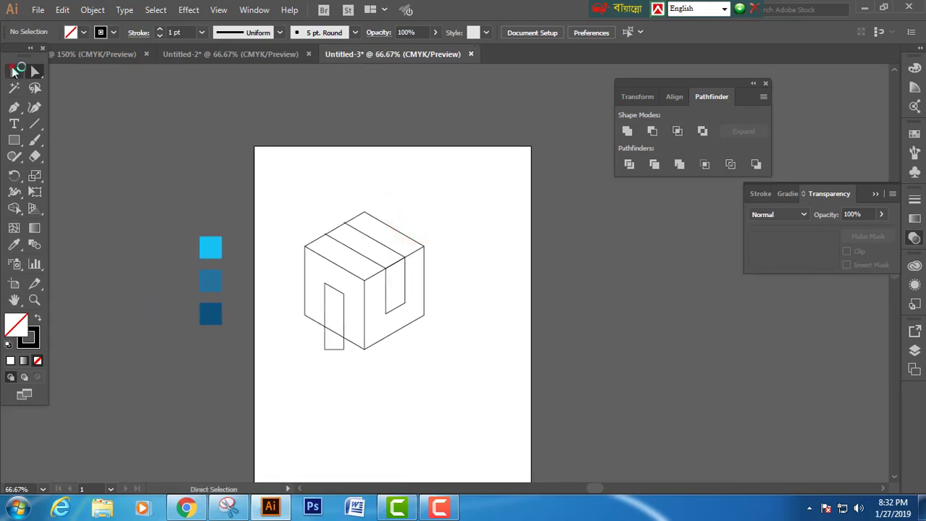
pyautogui.click(14, 71)
pyautogui.moveTo(260, 193); pyautogui.dragTo(493, 379)
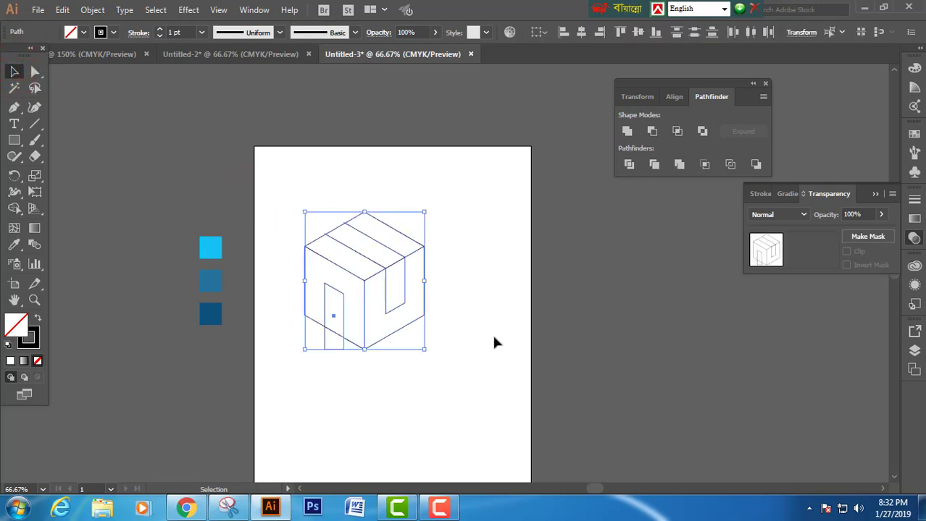
pyautogui.moveTo(250, 175); pyautogui.dragTo(588, 415)
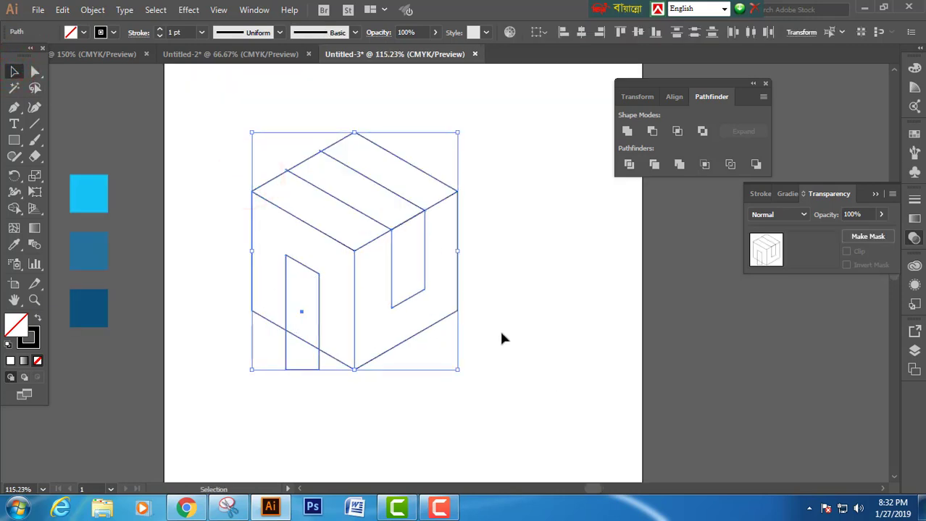
pyautogui.click(15, 209)
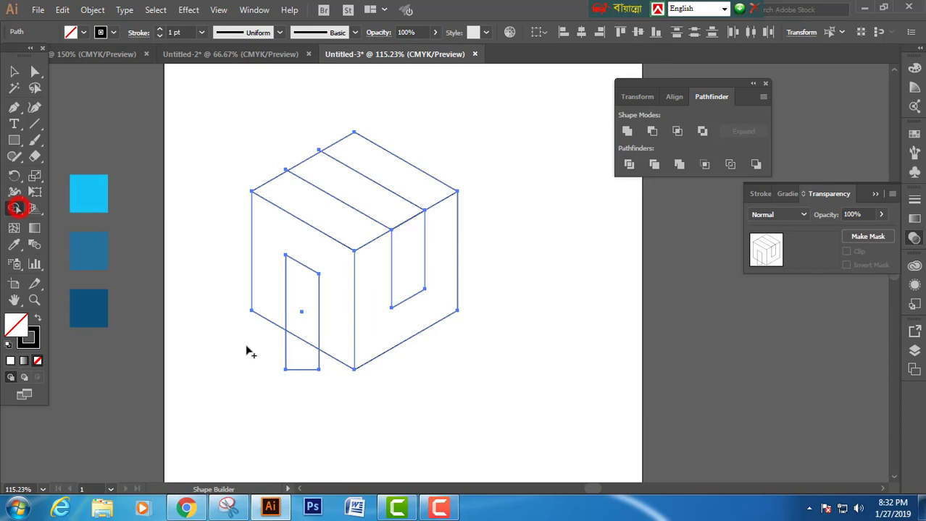
pyautogui.keyDown('alt'); pyautogui.click(291, 346); pyautogui.keyUp('alt')
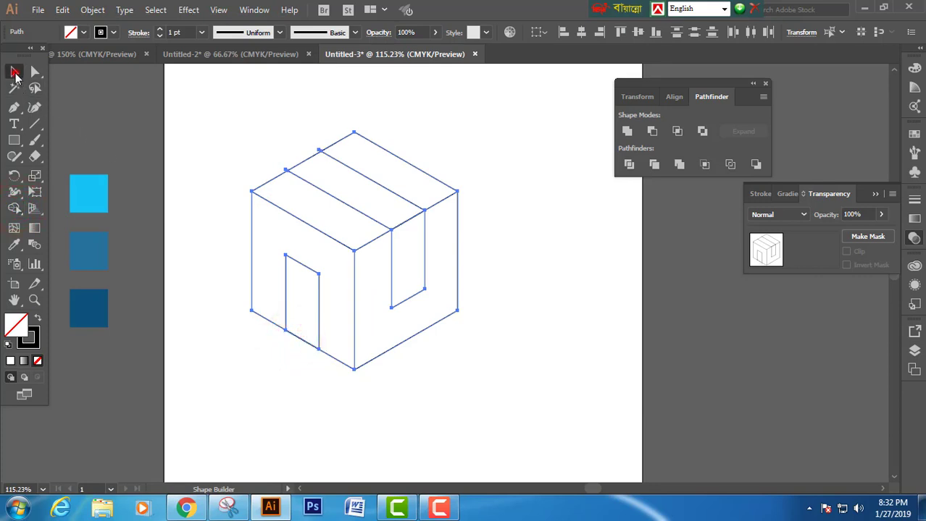
# Step: Trim both line ends protruding past the top face's upper left edge with the Shape Builder tool, then deselect the artwork
pyautogui.click(15, 72)
pyautogui.moveTo(234, 138); pyautogui.dragTo(461, 260)
pyautogui.click(14, 210)
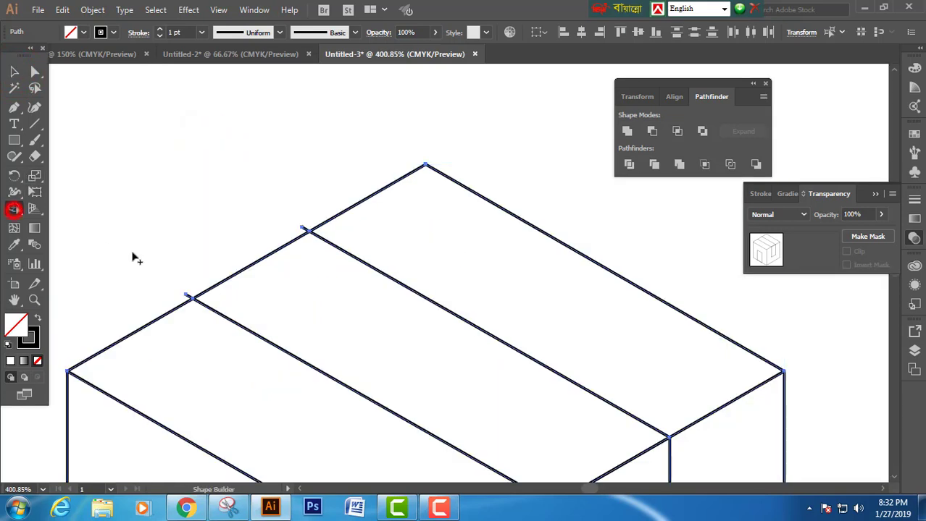
pyautogui.click(192, 294)
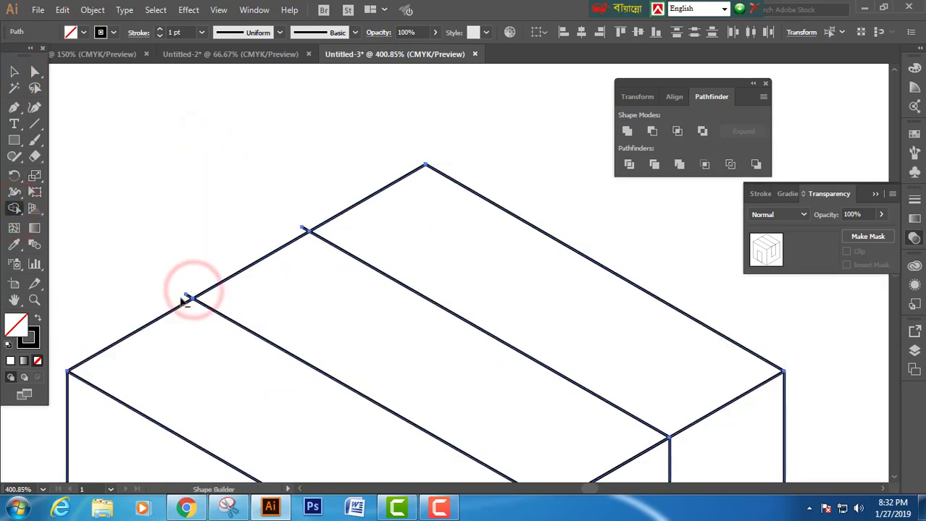
pyautogui.click(193, 293)
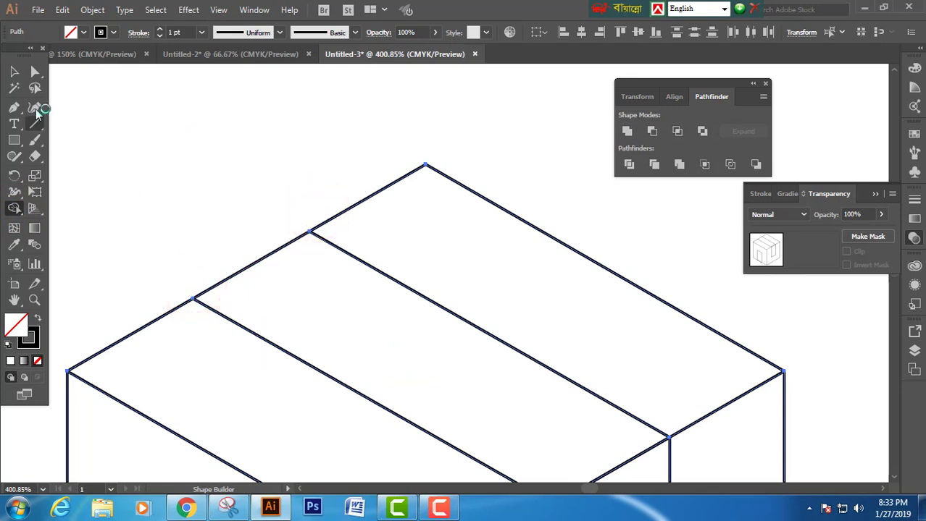
pyautogui.click(15, 72)
pyautogui.click(113, 129)
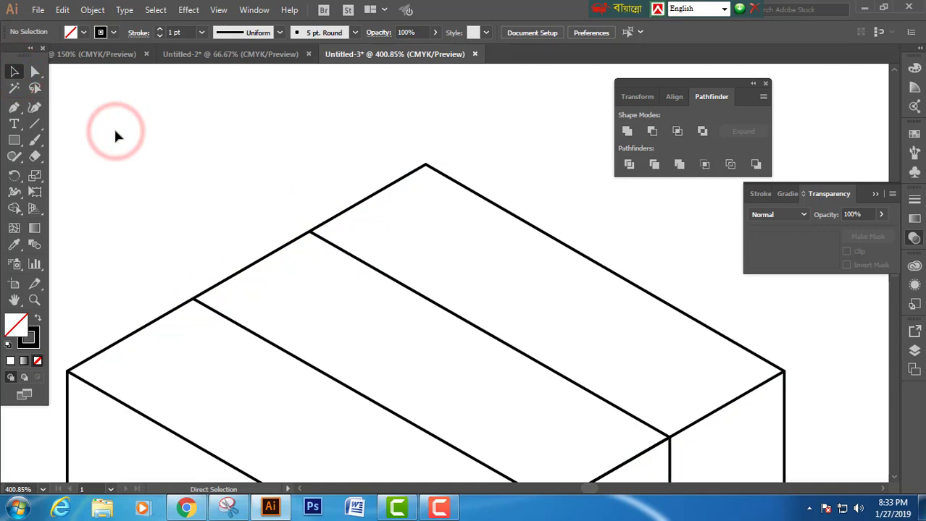
pyautogui.hotkey('ctrl', '-')
pyautogui.hotkey('ctrl', '-')
pyautogui.hotkey('ctrl', '-')
pyautogui.hotkey('ctrl', '-')
pyautogui.hotkey('ctrl', '-')
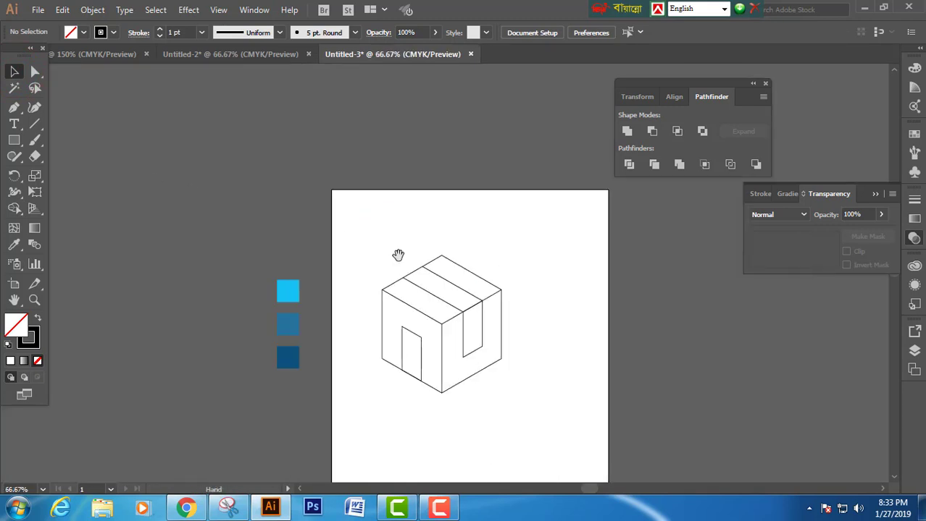
pyautogui.moveTo(427, 243); pyautogui.dragTo(381, 217)
pyautogui.click(438, 510)
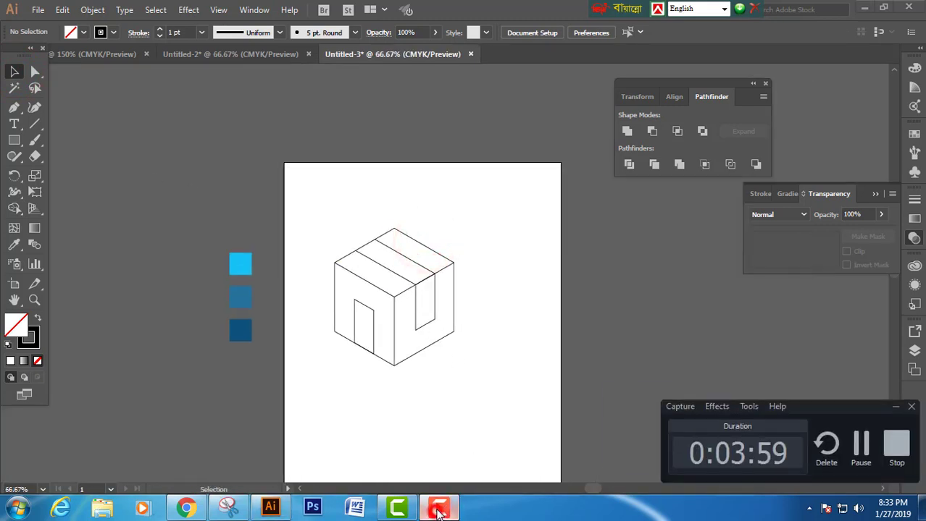
pyautogui.click(861, 440)
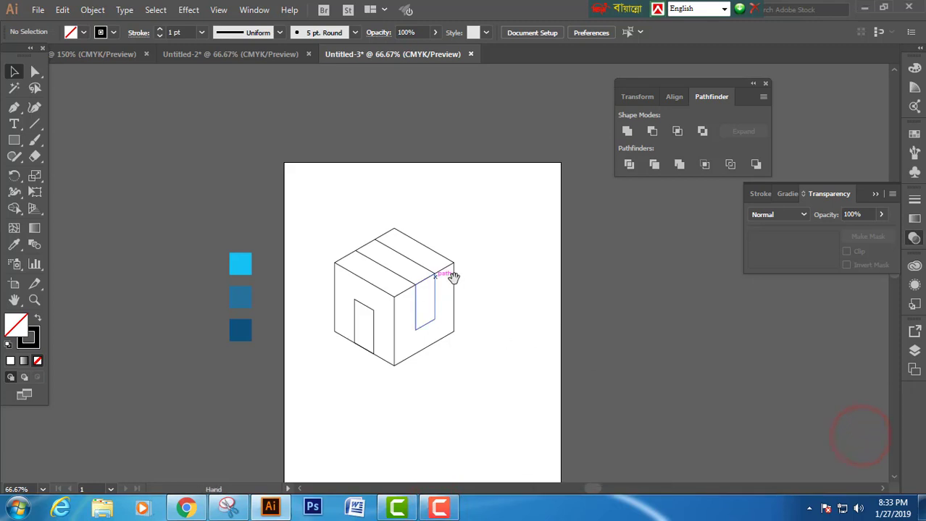
pyautogui.moveTo(453, 276); pyautogui.dragTo(437, 240)
pyautogui.moveTo(276, 162); pyautogui.dragTo(556, 385)
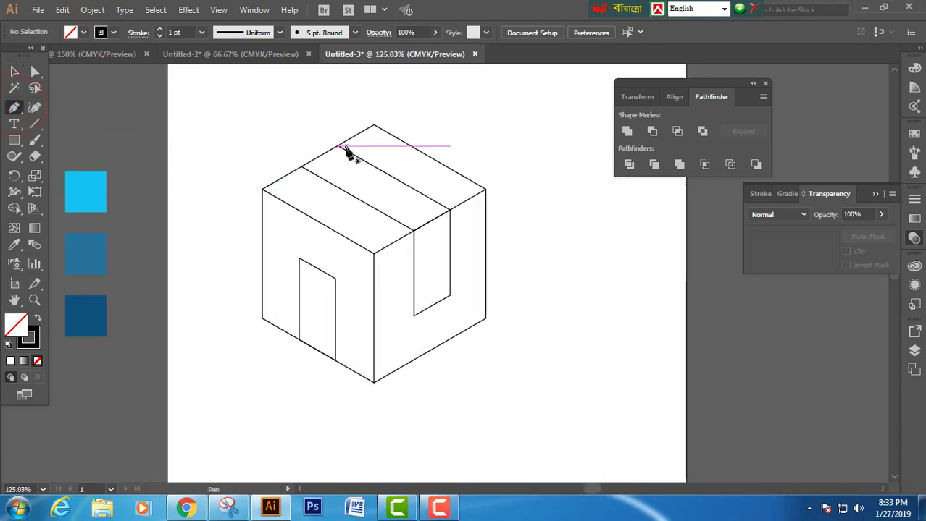
pyautogui.click(301, 168)
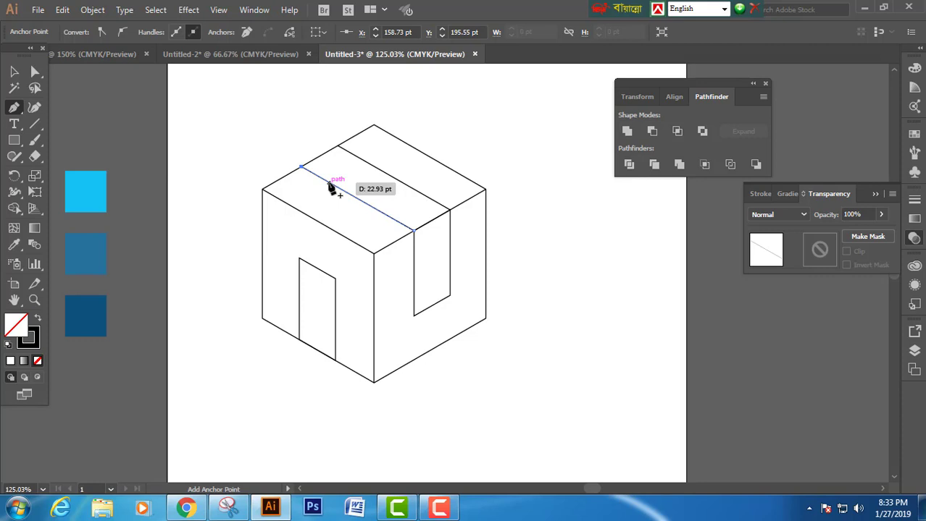
pyautogui.click(325, 182)
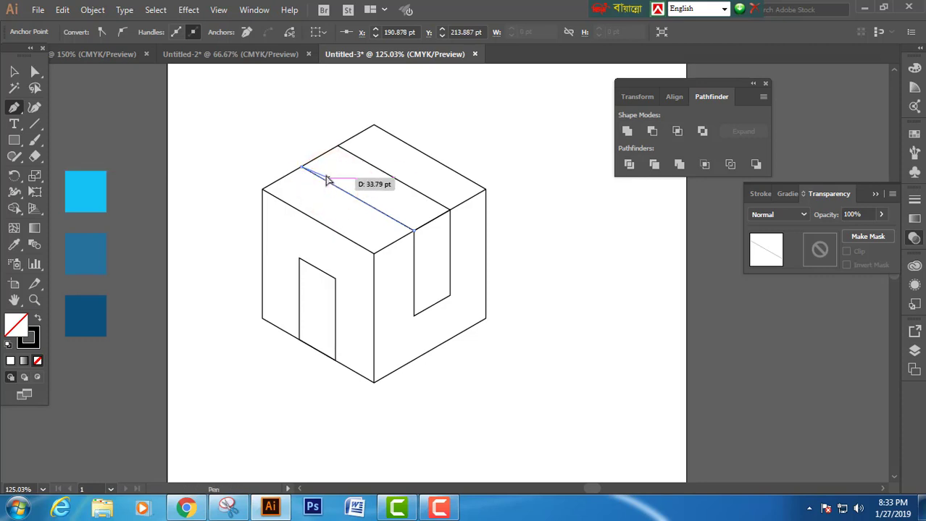
pyautogui.keyDown('ctrl'); pyautogui.click(301, 141); pyautogui.keyUp('ctrl')
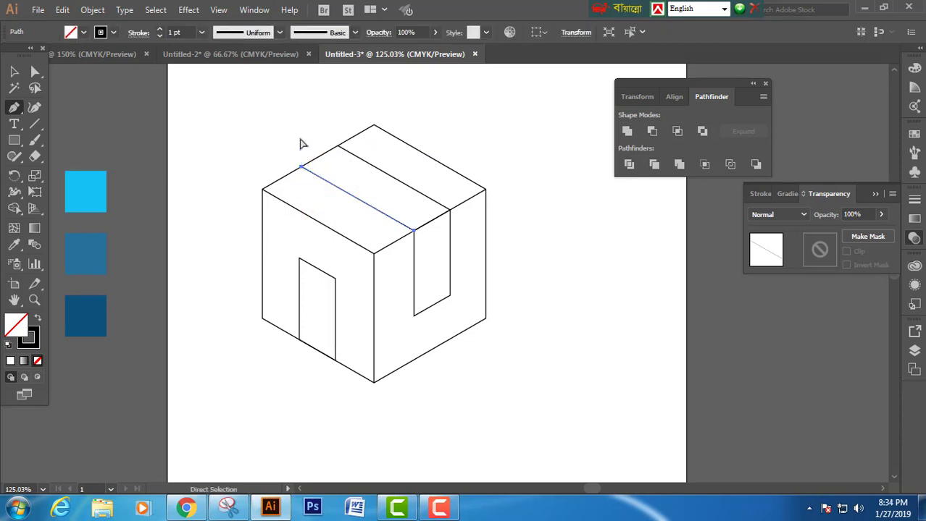
# Step: Draw the recess's short steep edge with the Pen tool from the rear top-face line's upper left end to the front line, continuing to that line's end
pyautogui.click(338, 148)
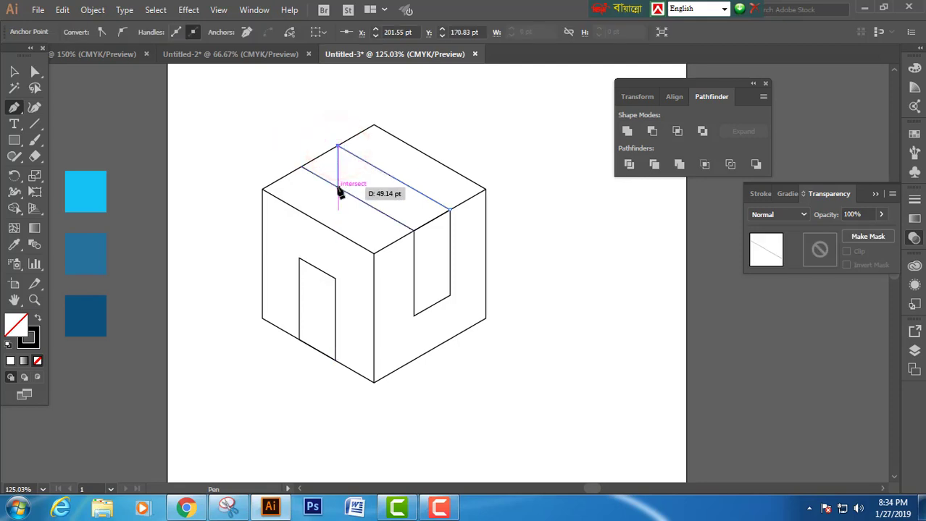
pyautogui.click(335, 187)
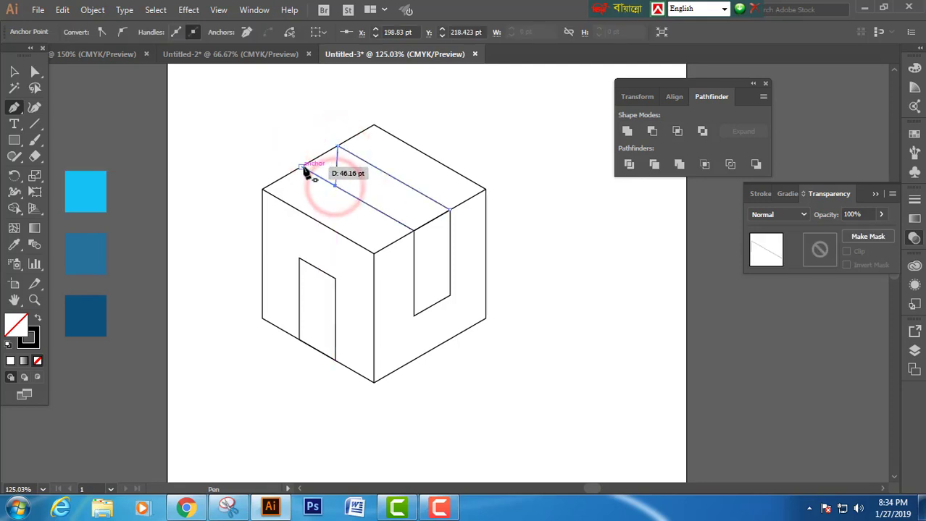
pyautogui.click(303, 167)
pyautogui.keyDown('ctrl'); pyautogui.click(280, 132); pyautogui.keyUp('ctrl')
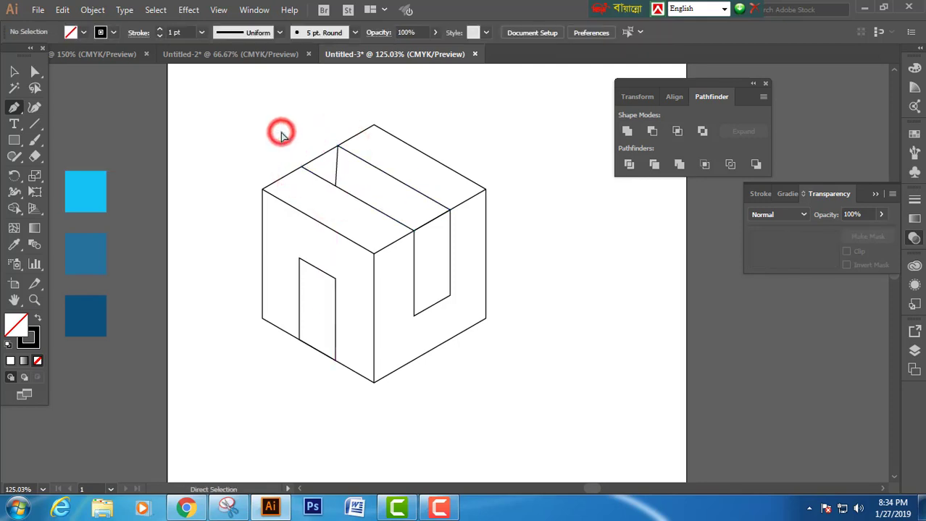
# Step: Draw the recess floor's inner edge across the lower end of the right face's bar with the Pen tool
pyautogui.moveTo(535, 208); pyautogui.dragTo(528, 183)
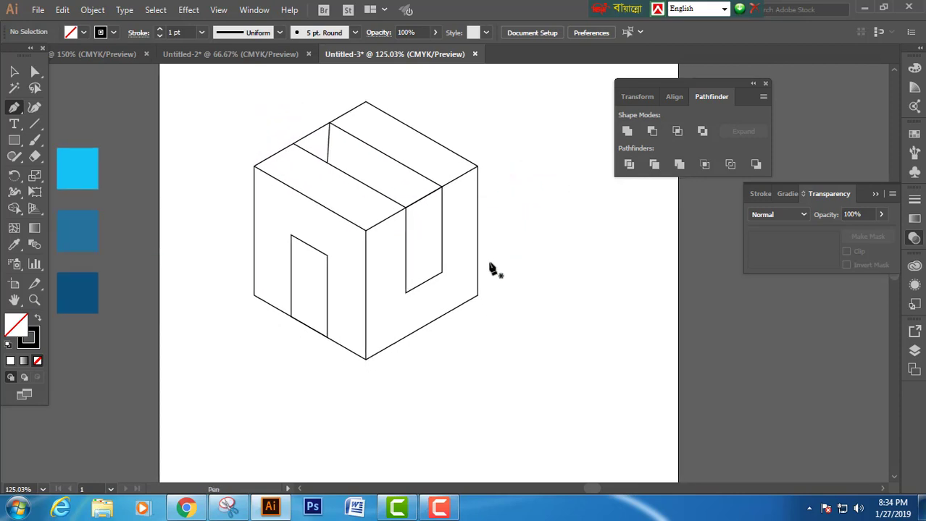
pyautogui.click(406, 294)
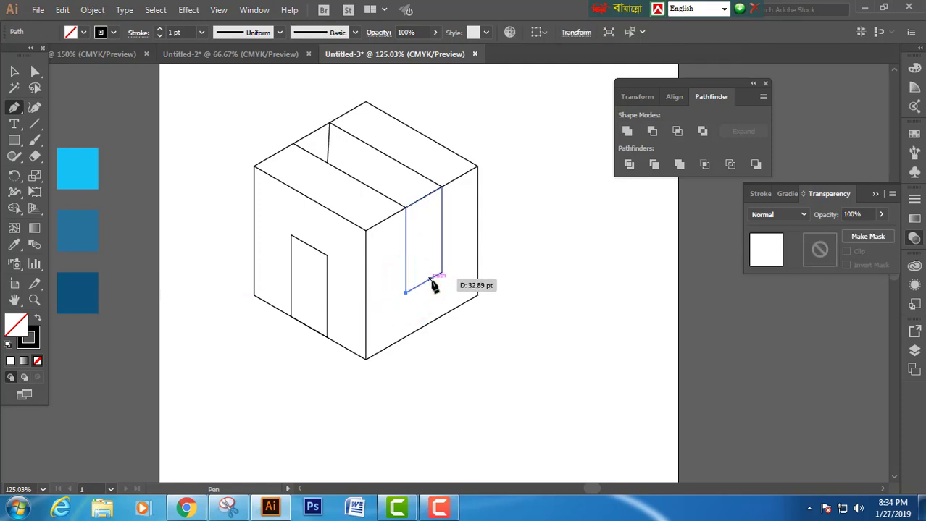
pyautogui.click(441, 273)
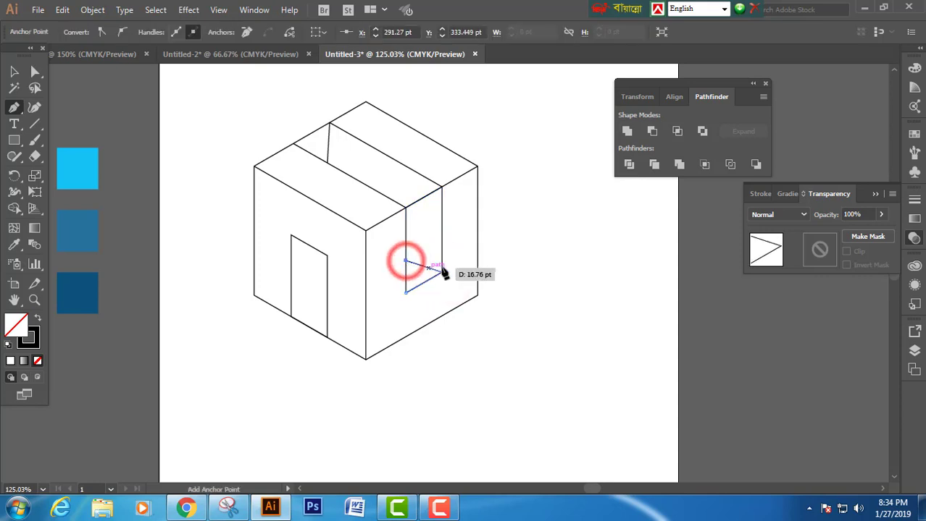
pyautogui.keyDown('ctrl'); pyautogui.click(500, 239); pyautogui.keyUp('ctrl')
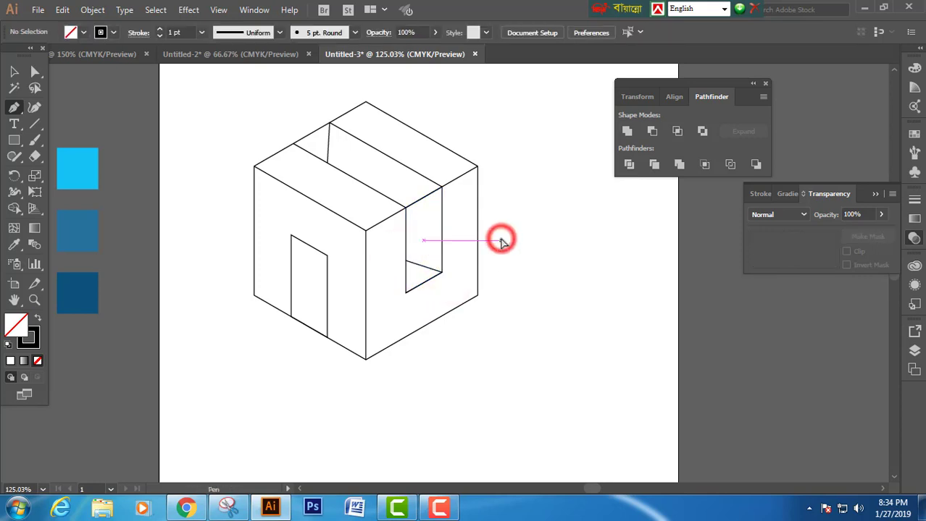
# Step: Draw a slanted edge with the Pen tool from the left bar's lower left corner to its opposite side, continuing down to the lower right corner
pyautogui.click(292, 317)
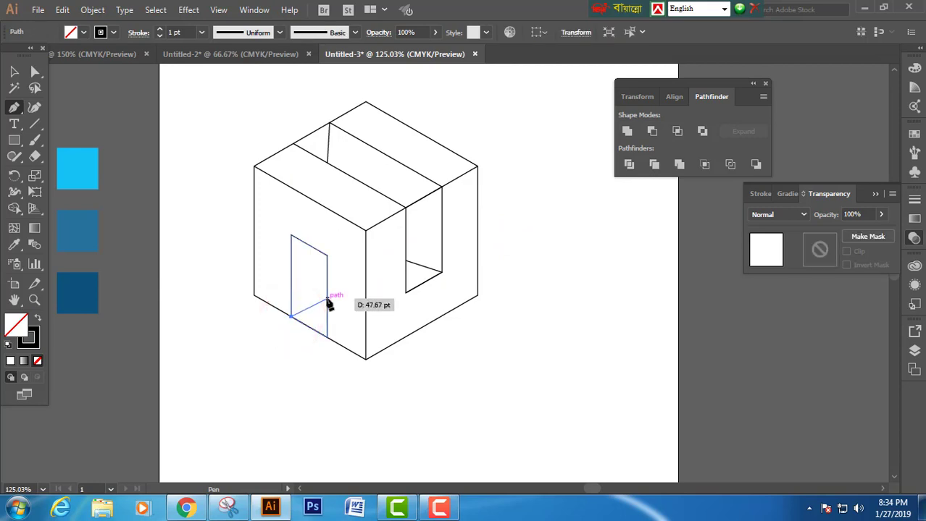
pyautogui.click(328, 299)
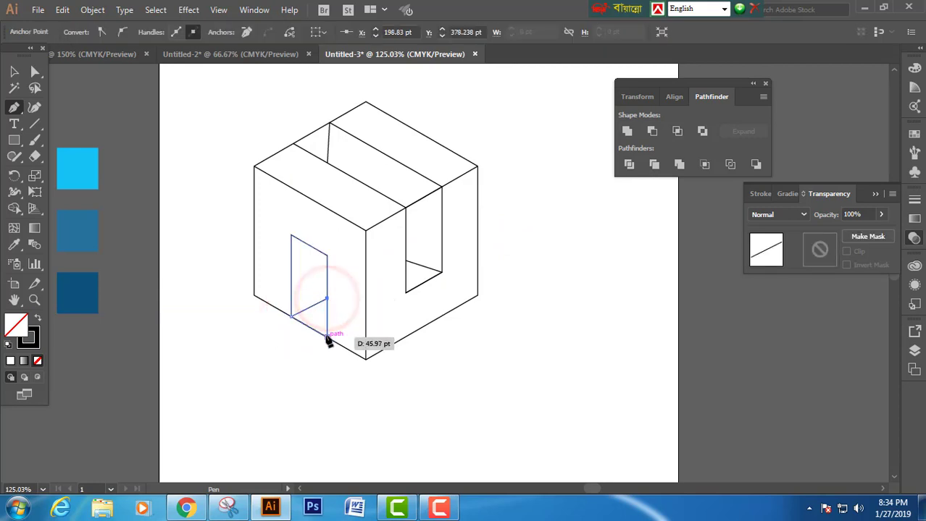
pyautogui.click(327, 337)
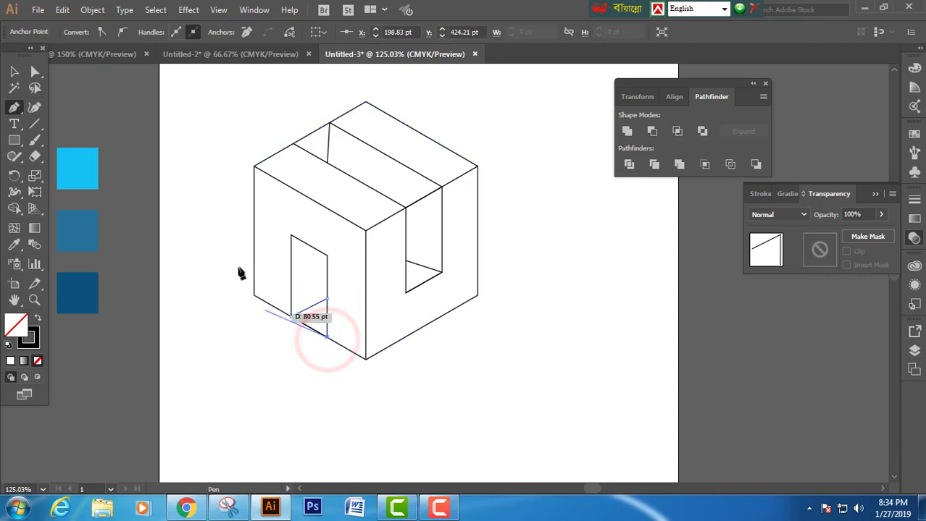
pyautogui.keyDown('ctrl'); pyautogui.click(226, 226); pyautogui.keyUp('ctrl')
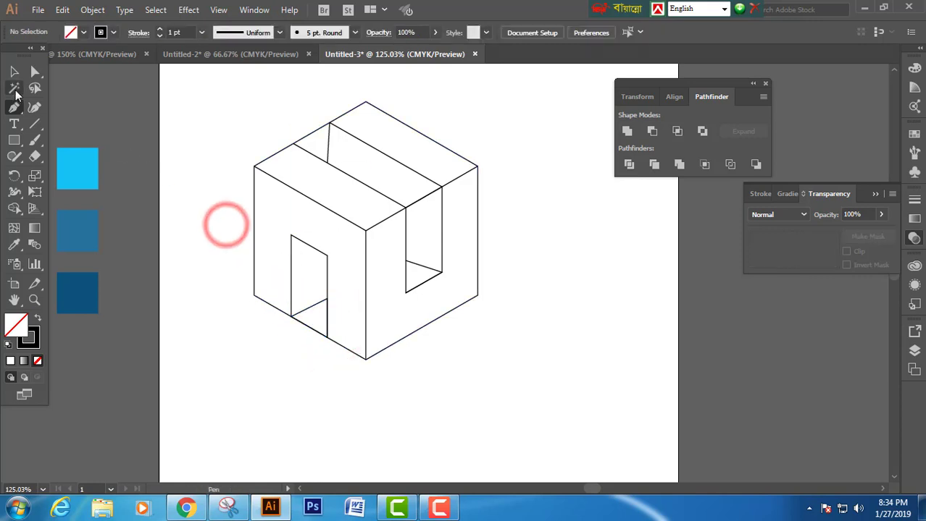
# Step: Select the whole cube, remove the triangle at the top band's upper left end and merge the band with the right bar using Shape Builder
pyautogui.click(12, 71)
pyautogui.moveTo(197, 87); pyautogui.dragTo(543, 369)
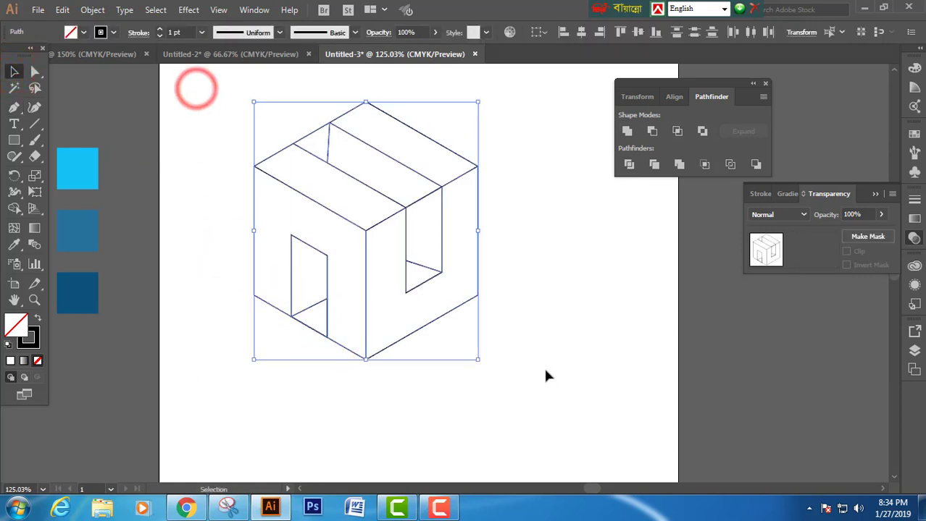
pyautogui.click(15, 208)
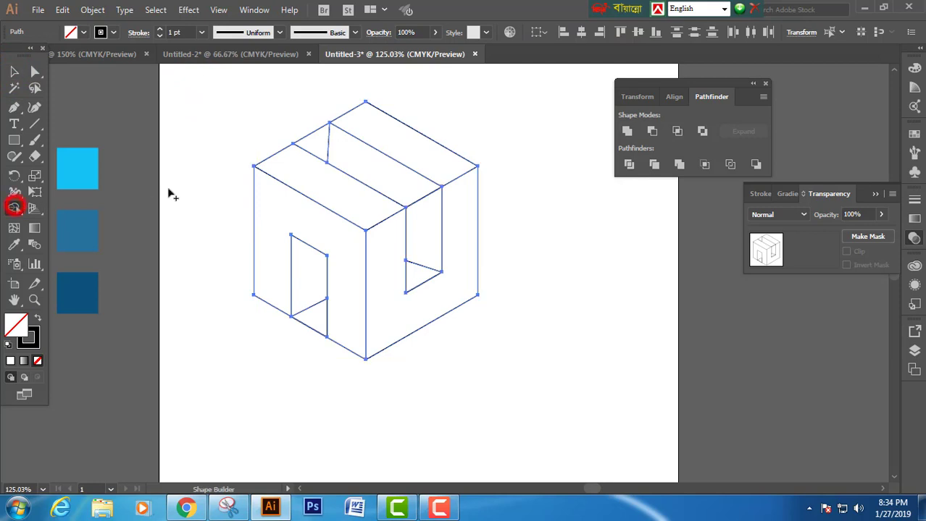
pyautogui.click(311, 144)
pyautogui.moveTo(416, 189); pyautogui.dragTo(426, 217)
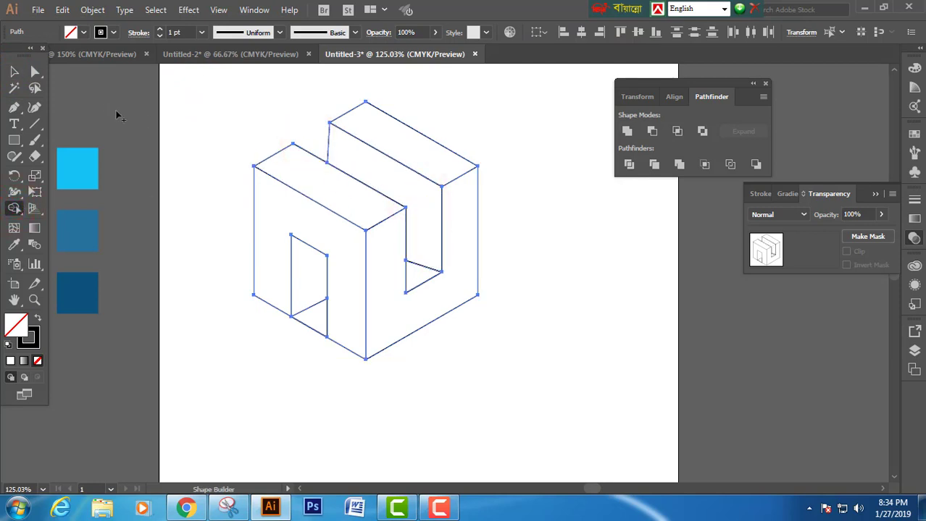
pyautogui.click(14, 71)
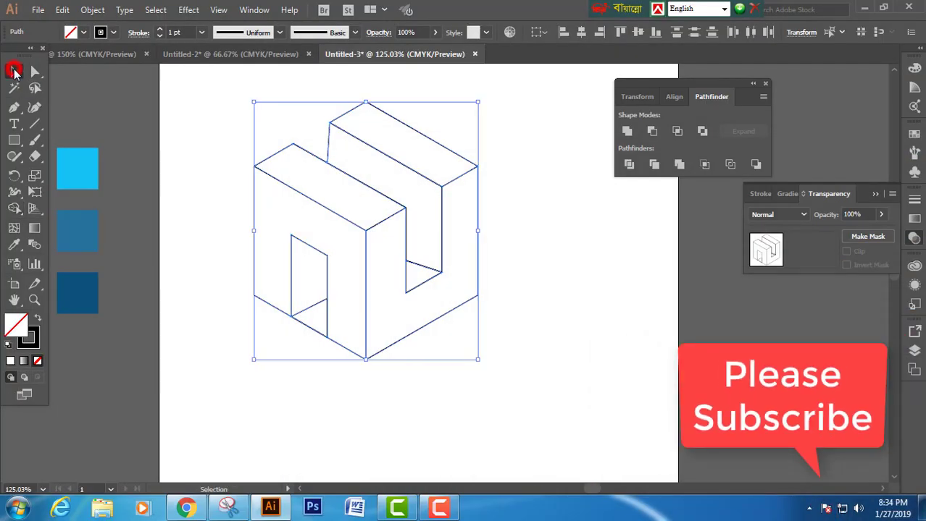
pyautogui.click(192, 123)
# Step: Turn the cube's faces and recess surfaces into separate shapes with Shape Builder, remove the triangle below the left opening, and deselect everything
pyautogui.moveTo(200, 107); pyautogui.dragTo(524, 345)
pyautogui.click(14, 208)
pyautogui.click(337, 186)
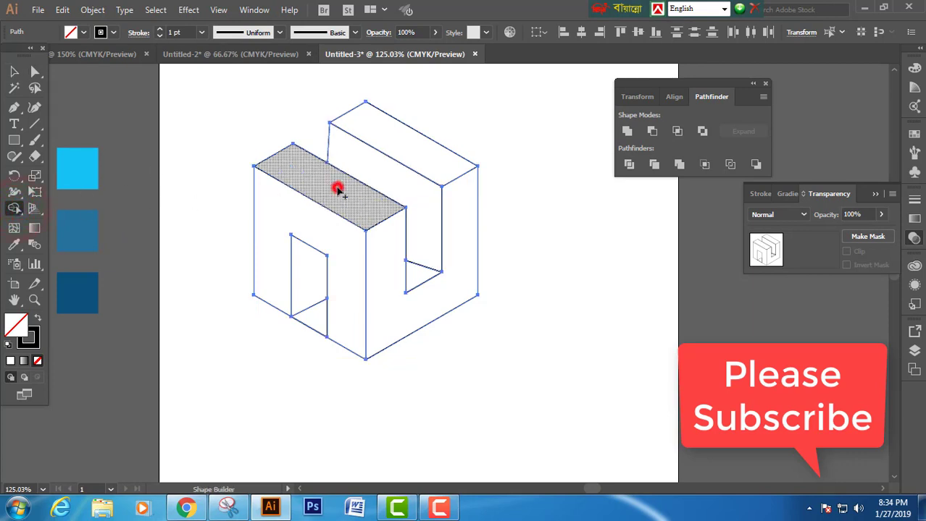
pyautogui.click(402, 145)
pyautogui.click(415, 196)
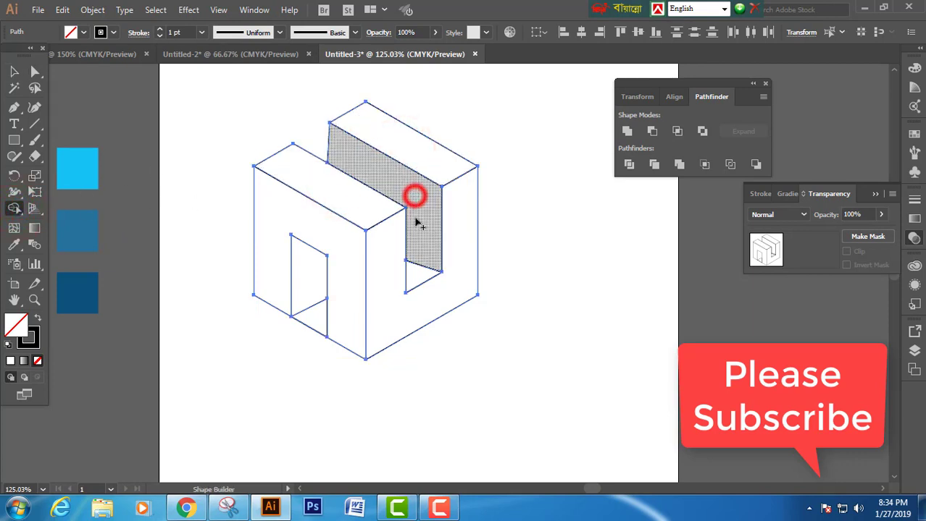
pyautogui.click(410, 274)
pyautogui.click(455, 250)
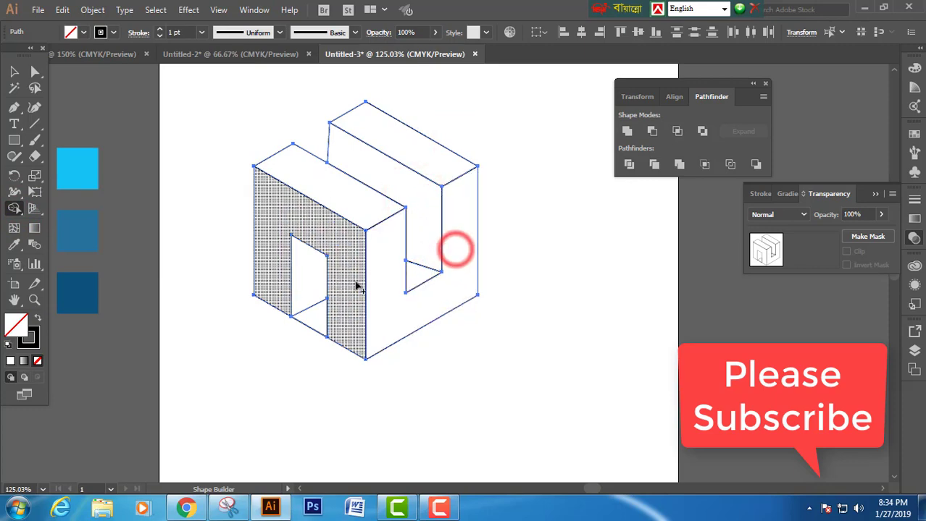
pyautogui.click(354, 280)
pyautogui.click(314, 282)
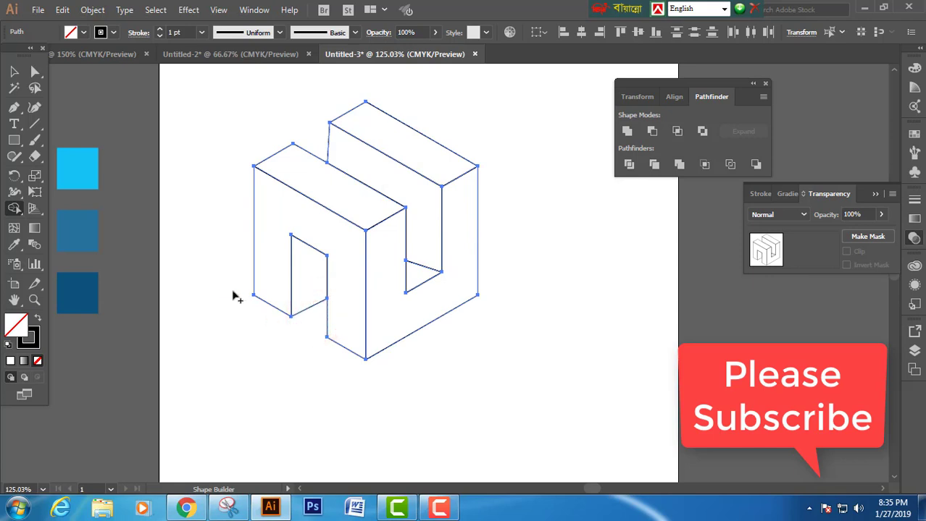
pyautogui.click(14, 74)
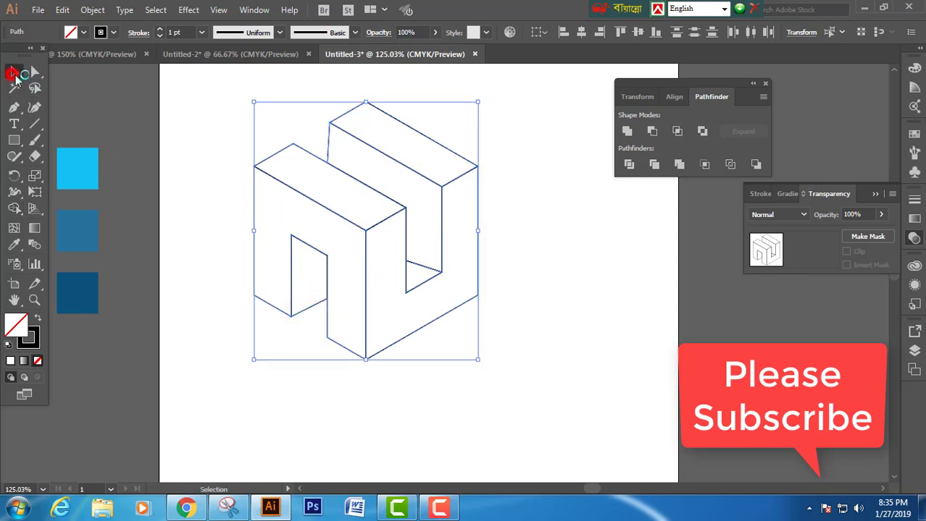
pyautogui.click(225, 136)
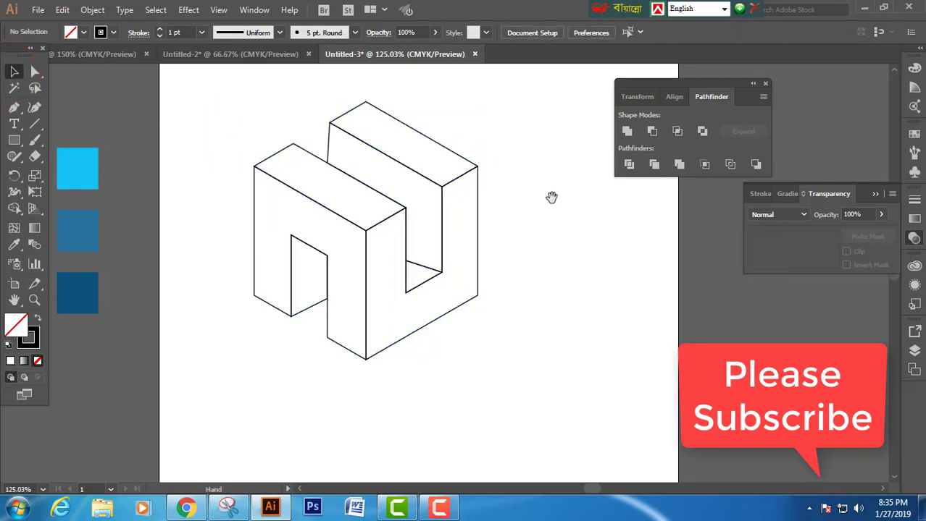
# Step: Nudge the lower anchor of the upper recess's short steep edge slightly along the front block's rear edge
pyautogui.moveTo(549, 196); pyautogui.dragTo(529, 208)
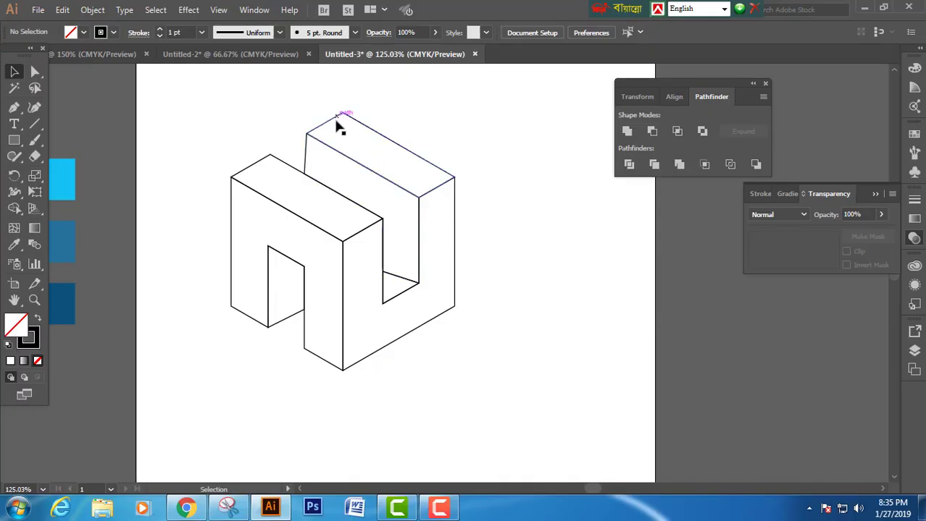
pyautogui.click(304, 175)
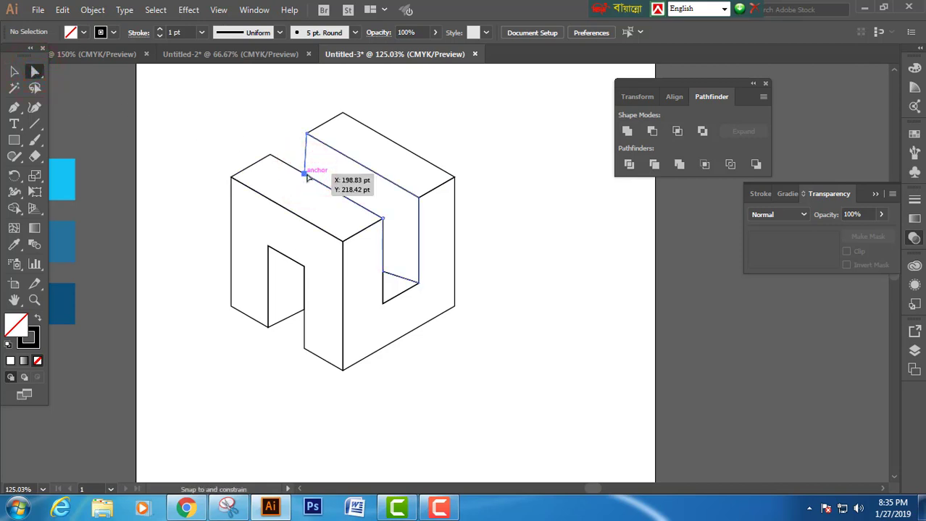
pyautogui.moveTo(306, 174); pyautogui.dragTo(310, 179)
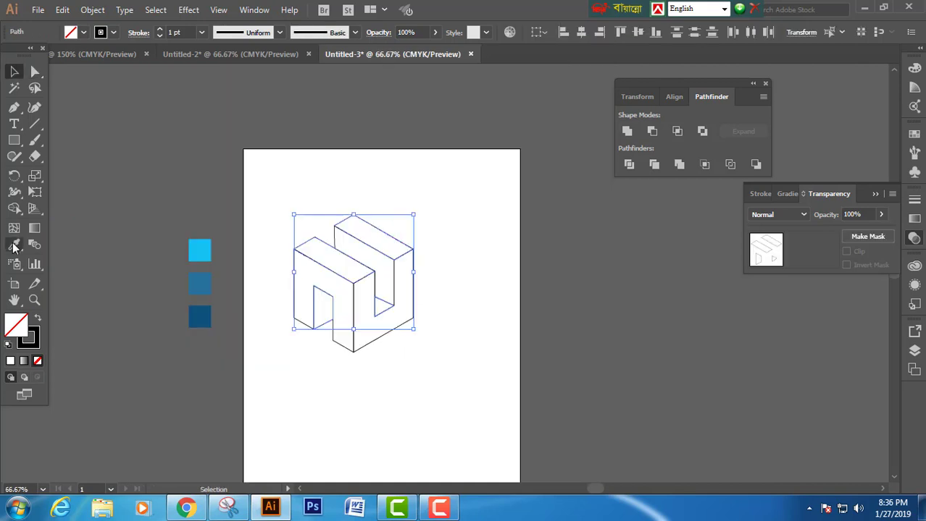
# Step: Fill both top faces, the recess floor and the left opening's inner surface with the light blue swatch color using the Eyedropper
pyautogui.click(13, 244)
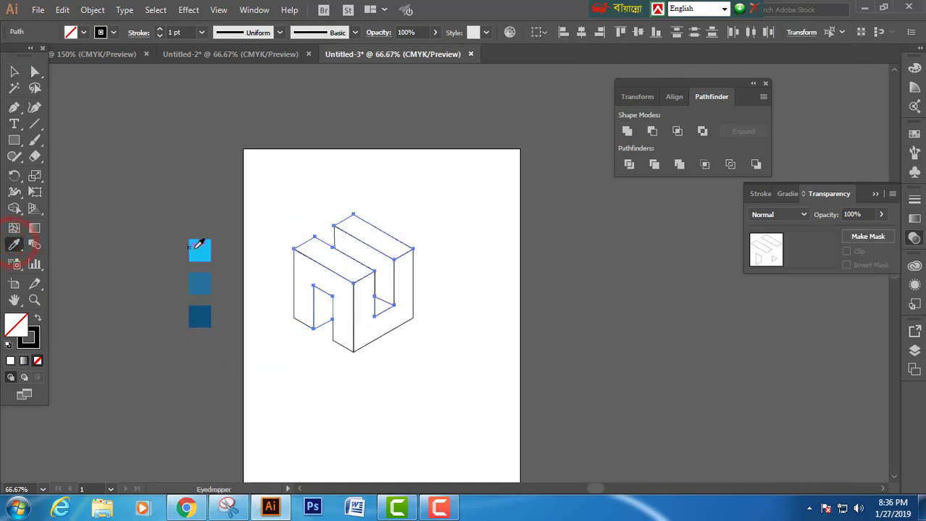
pyautogui.click(199, 246)
pyautogui.click(14, 71)
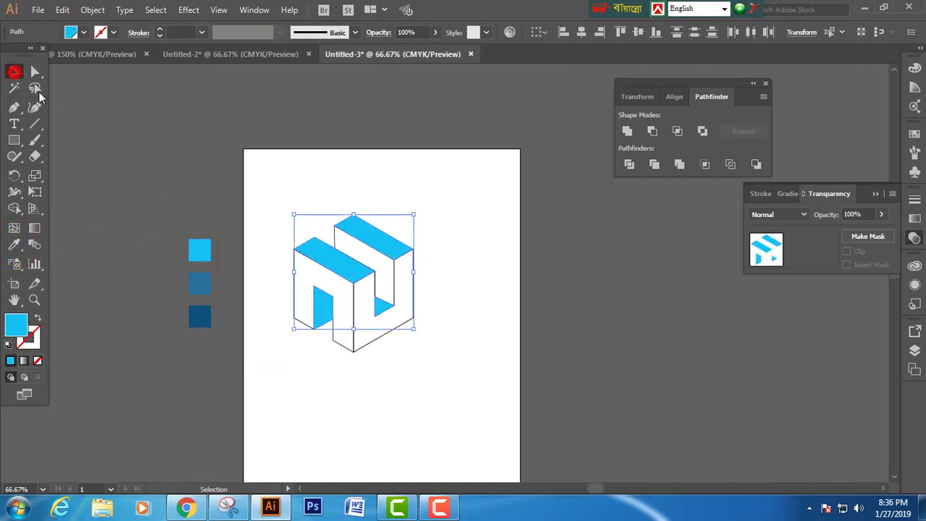
pyautogui.click(147, 146)
# Step: Fill the U-shaped right face with the medium blue swatch color using the Eyedropper, then deselect it
pyautogui.moveTo(330, 188); pyautogui.dragTo(318, 169)
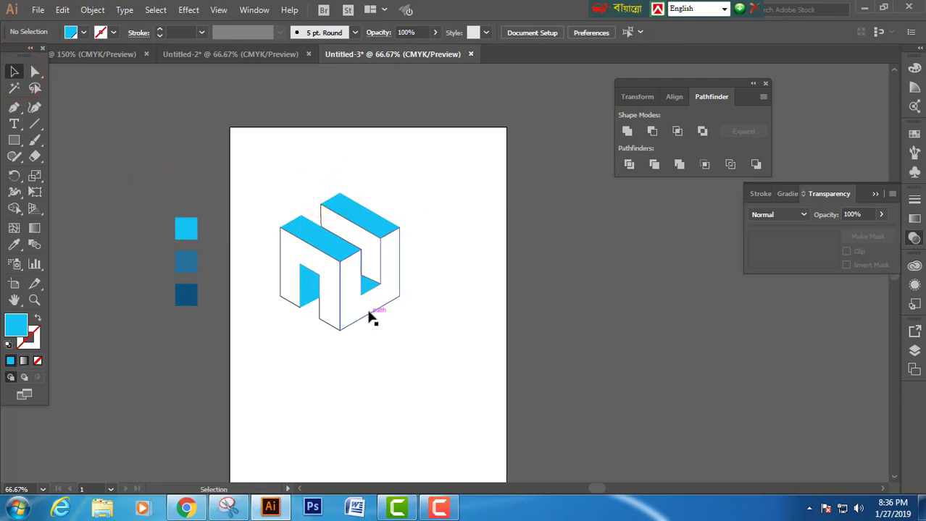
pyautogui.click(368, 312)
pyautogui.click(13, 245)
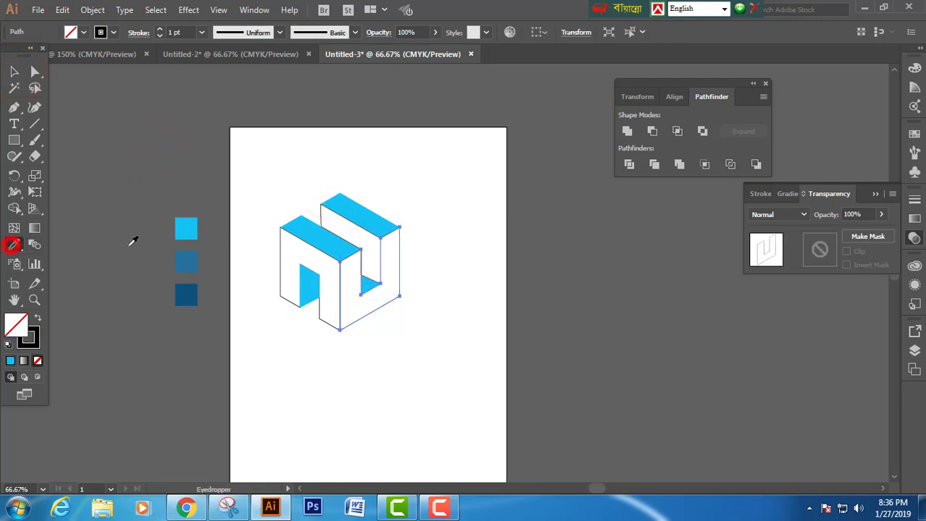
pyautogui.click(185, 263)
pyautogui.click(13, 71)
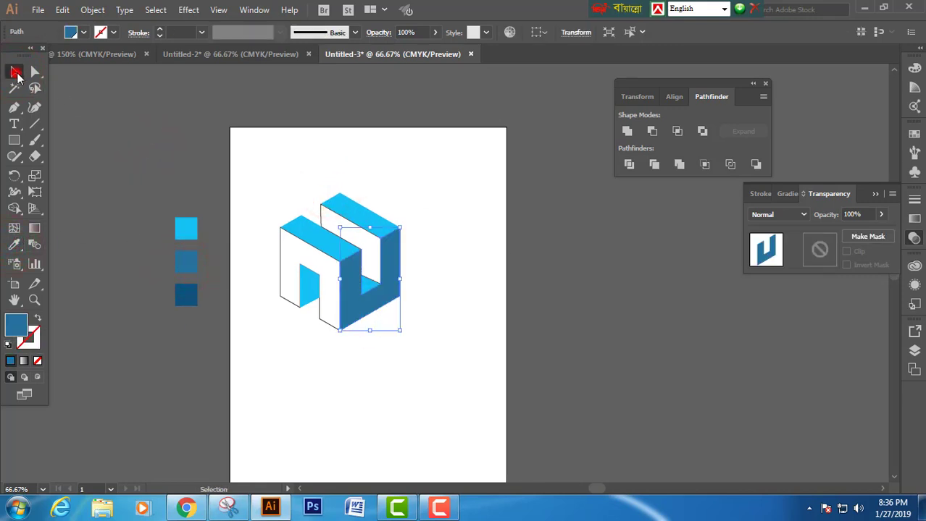
pyautogui.click(87, 118)
# Step: Select the arch-shaped left face and the recess's inner wall together and fill both with the medium blue swatch color
pyautogui.click(281, 259)
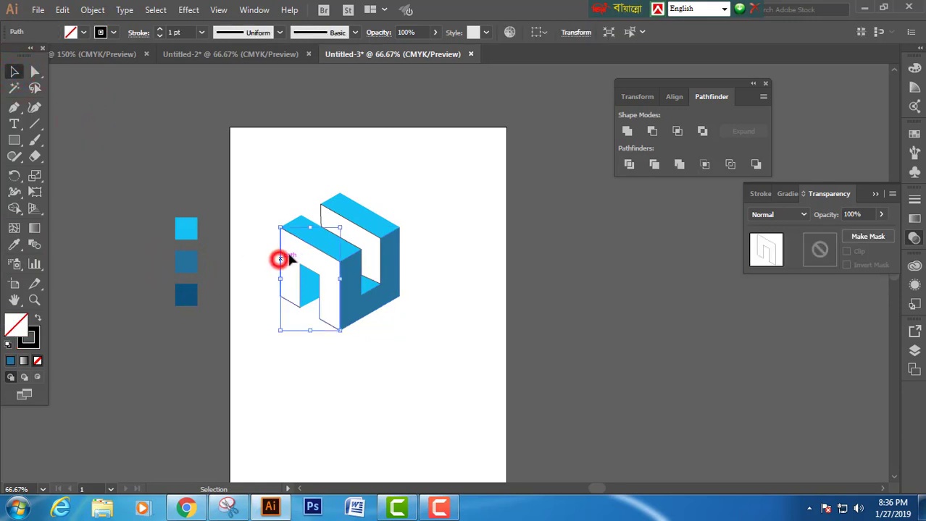
pyautogui.keyDown('shift'); pyautogui.click(321, 210); pyautogui.keyUp('shift')
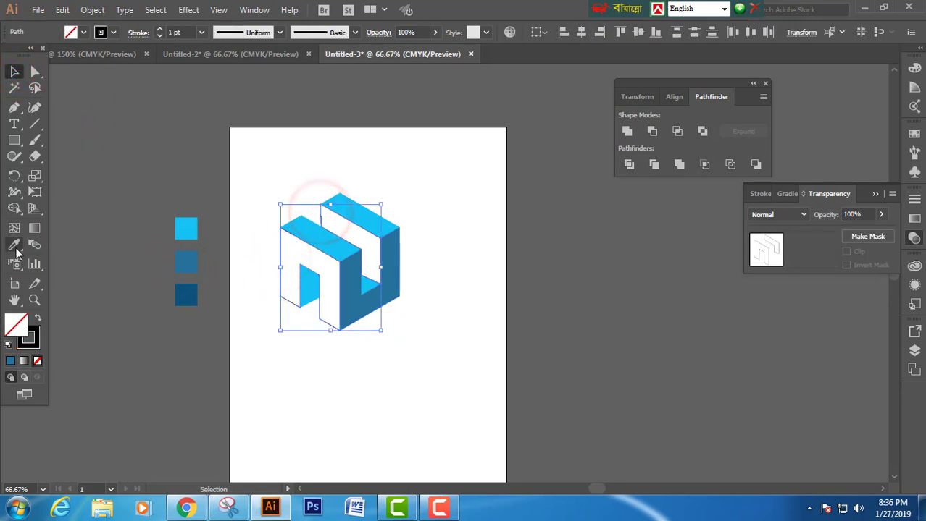
pyautogui.click(13, 245)
pyautogui.click(186, 262)
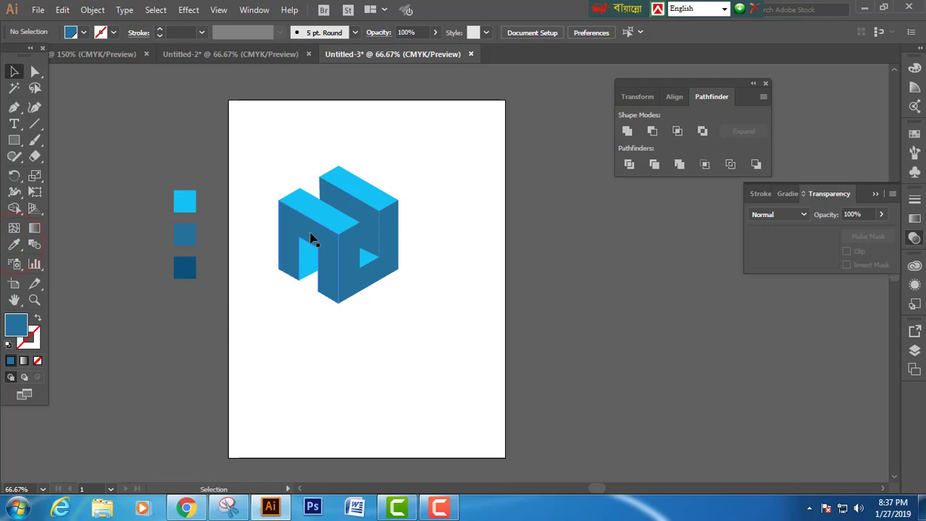
# Step: Fill the arch-shaped left face and the recess's inner wall with the dark blue swatch color using the Eyedropper, then deselect them
pyautogui.click(311, 239)
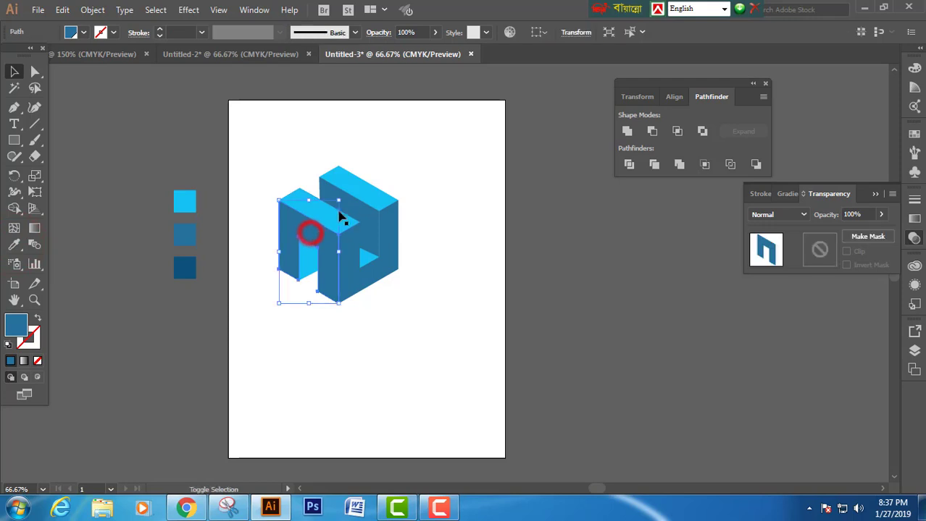
pyautogui.keyDown('shift'); pyautogui.click(352, 207); pyautogui.keyUp('shift')
pyautogui.click(13, 245)
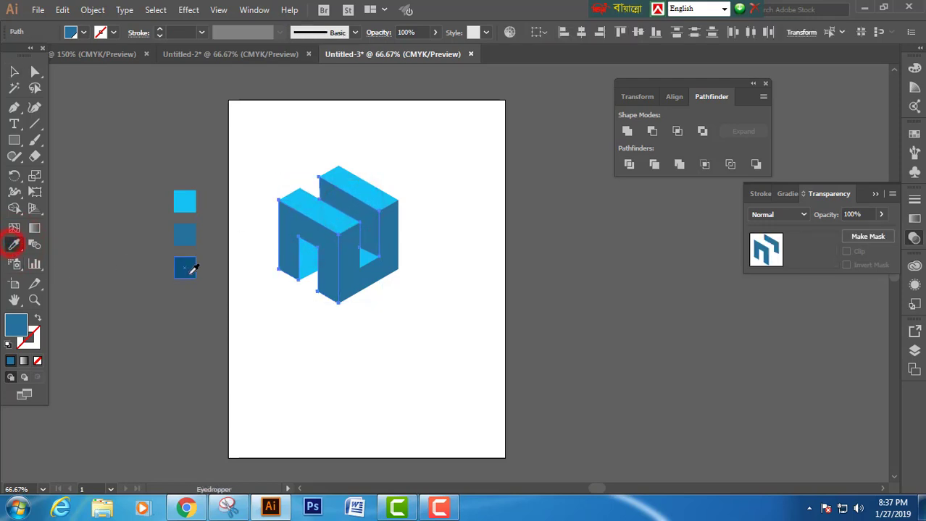
pyautogui.click(191, 272)
pyautogui.click(13, 72)
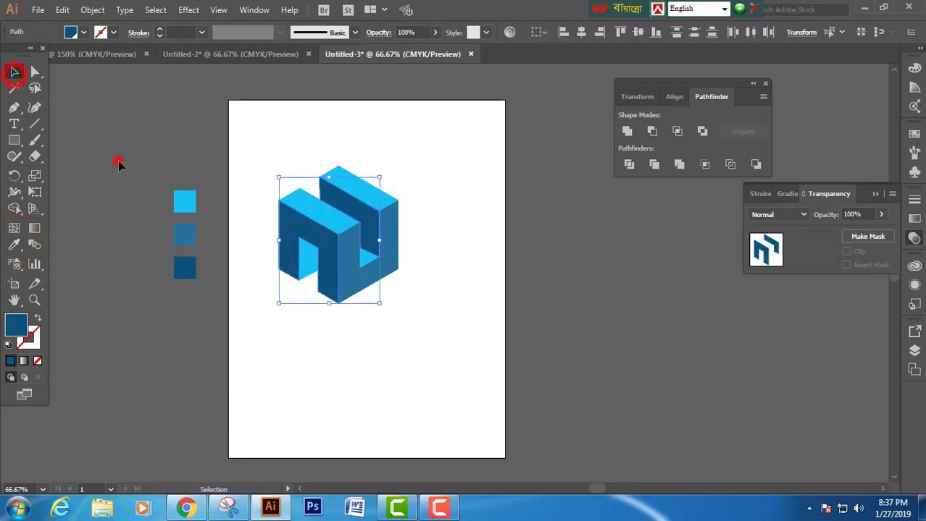
pyautogui.click(118, 160)
# Step: Select the whole cube logo and move it slightly right on the artboard, leaving the color swatches in place
pyautogui.moveTo(444, 163); pyautogui.dragTo(423, 190)
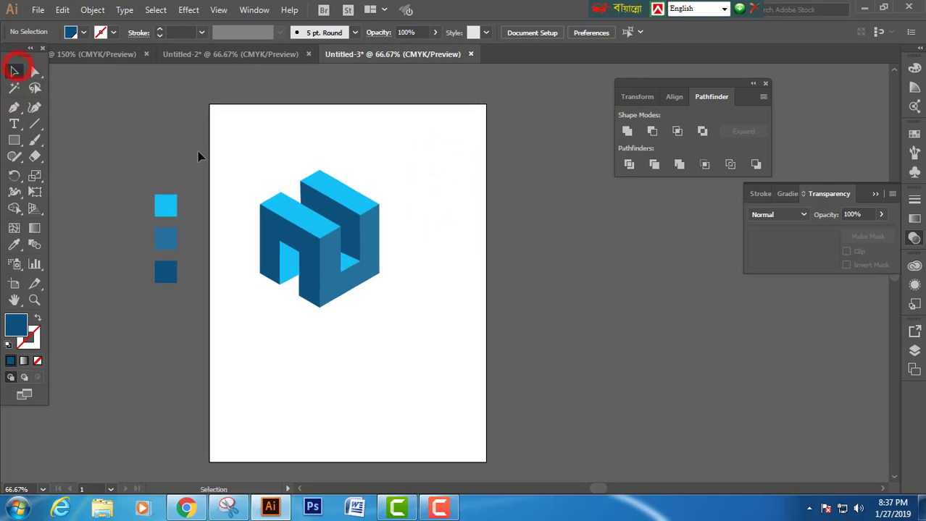
pyautogui.moveTo(251, 160); pyautogui.dragTo(434, 315)
pyautogui.moveTo(327, 251); pyautogui.dragTo(347, 257)
pyautogui.click(445, 246)
pyautogui.scroll(-1, 443, 242)
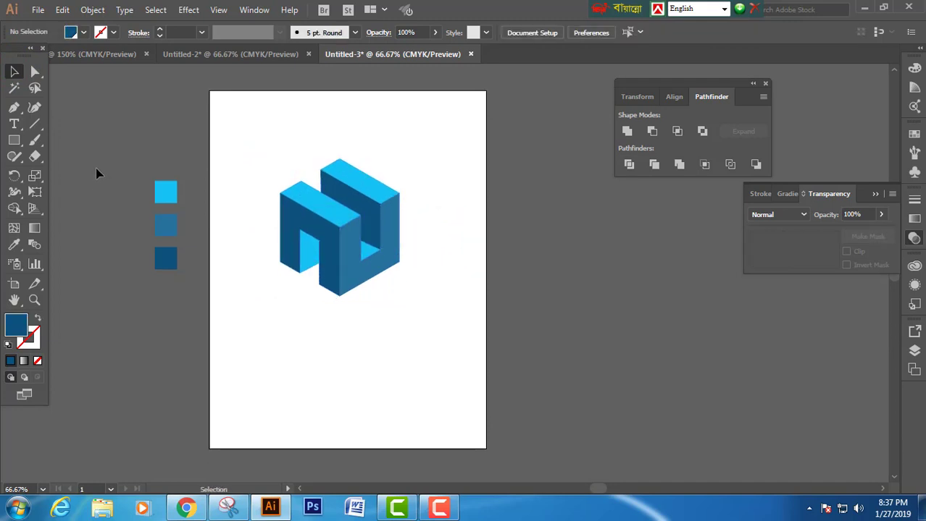
# Step: Create a copy of the arch-shaped left face reflected across the vertical axis and place it below the cube's left side
pyautogui.click(286, 218)
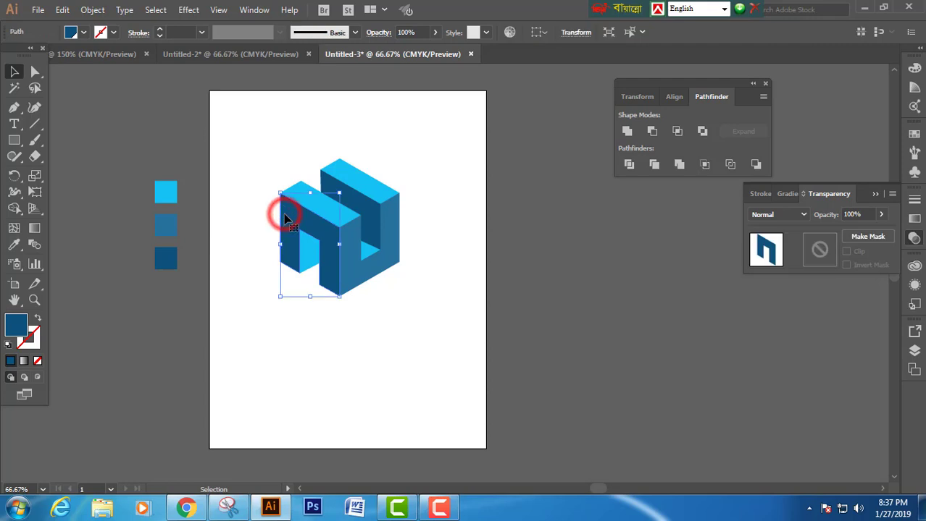
pyautogui.rightClick(284, 211)
pyautogui.moveTo(318, 410)
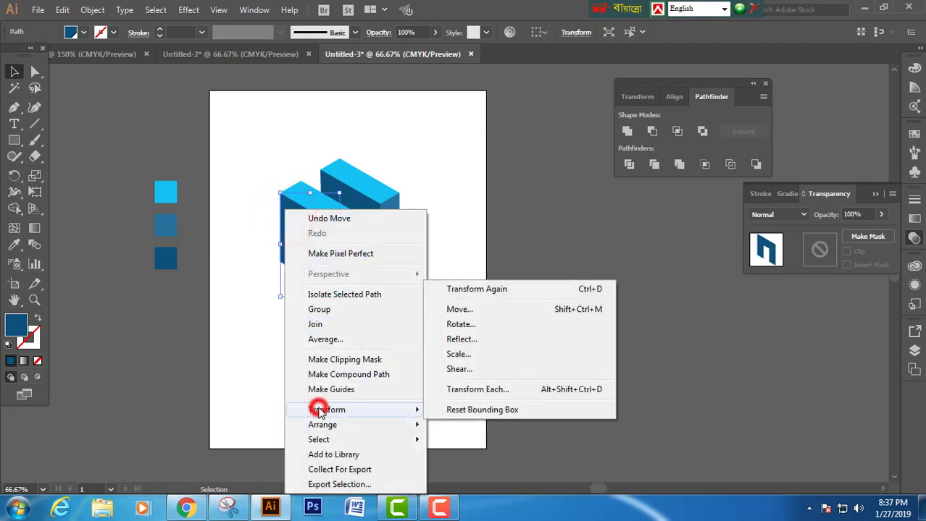
pyautogui.click(460, 339)
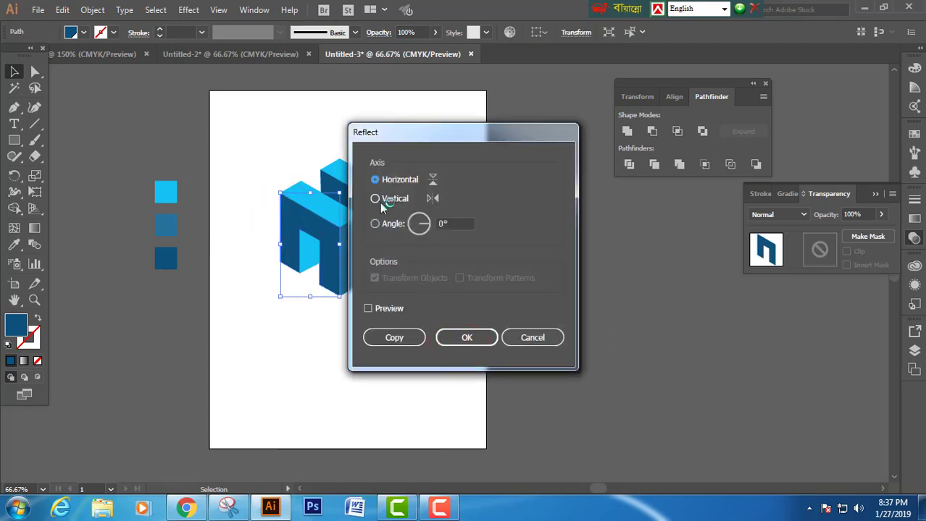
pyautogui.click(384, 199)
pyautogui.click(394, 339)
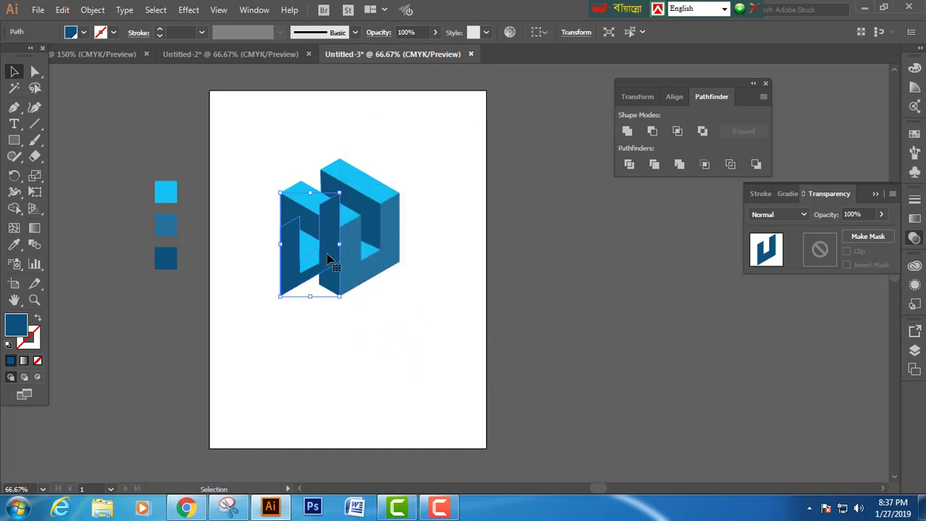
pyautogui.moveTo(327, 258); pyautogui.dragTo(307, 320)
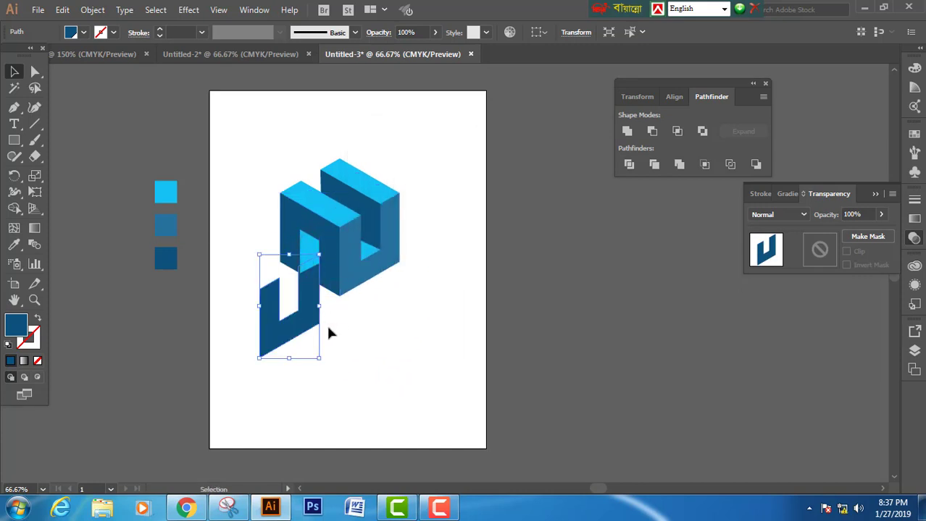
# Step: Rotate the reflected copy until it lies flat like a cast shadow, with its two arms pointing toward the left face's legs
pyautogui.moveTo(322, 364); pyautogui.dragTo(255, 370)
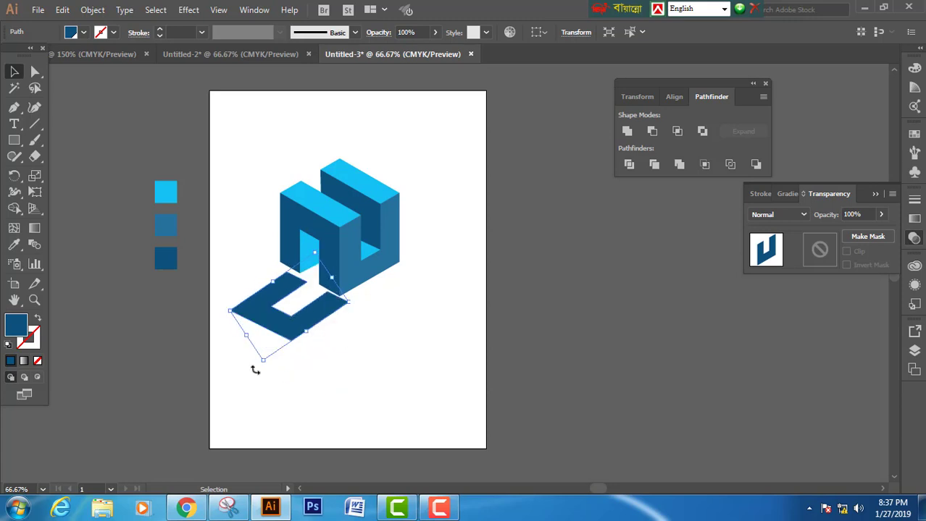
pyautogui.moveTo(320, 310); pyautogui.dragTo(310, 310)
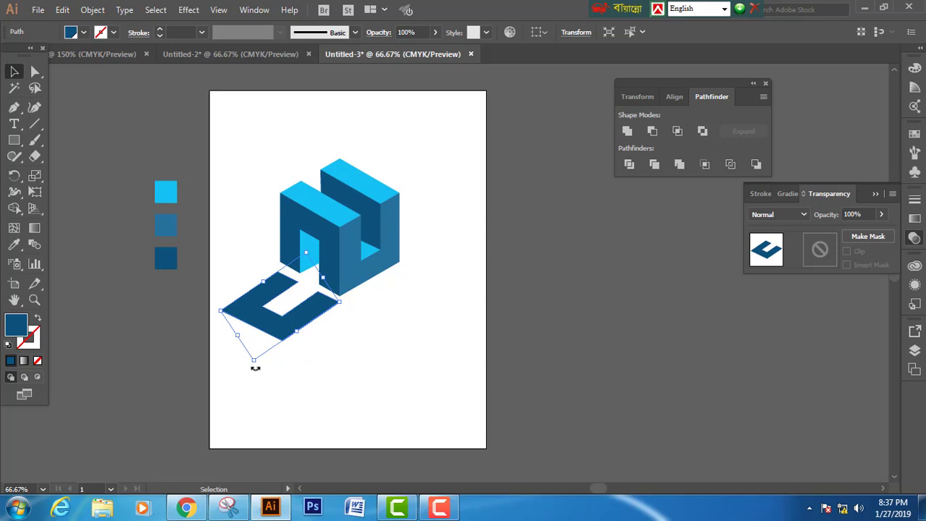
pyautogui.moveTo(255, 368)
pyautogui.mouseDown()
pyautogui.moveTo(247, 364)
pyautogui.moveTo(255, 367)
pyautogui.mouseUp()
pyautogui.moveTo(303, 315); pyautogui.dragTo(338, 304)
pyautogui.hotkey('ctrl', 'z')
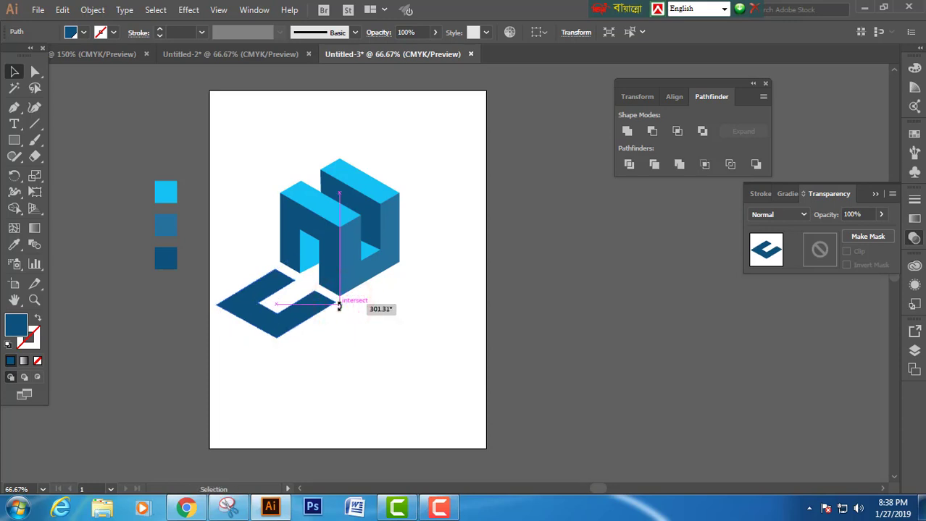
pyautogui.moveTo(338, 308); pyautogui.dragTo(359, 302)
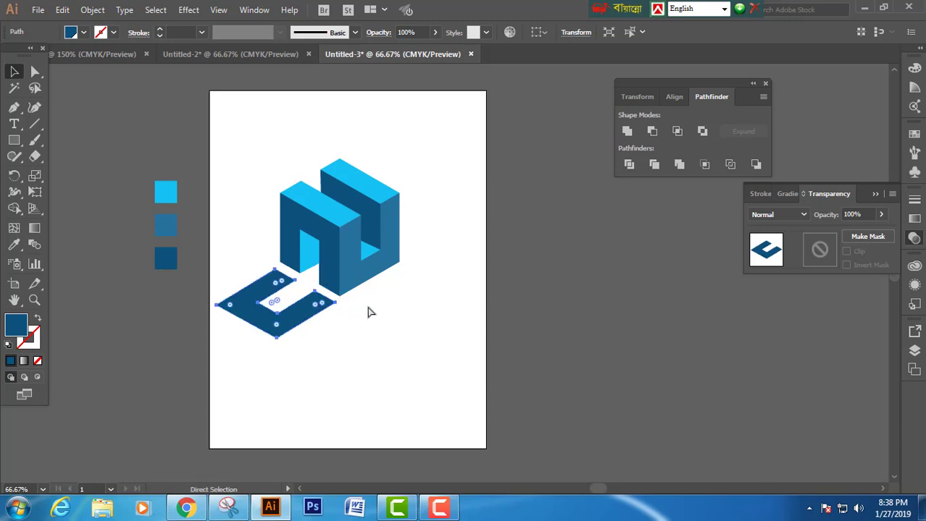
pyautogui.click(368, 307)
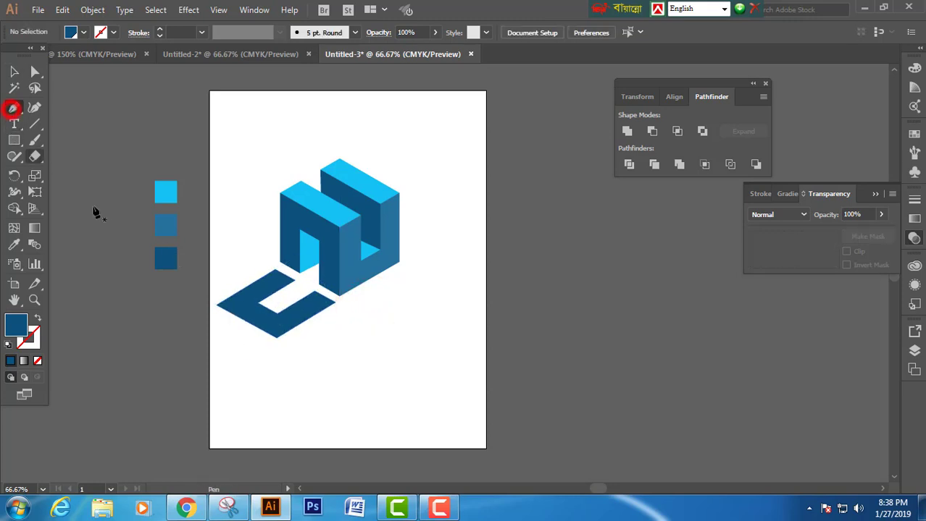
# Step: Draw a straight diagonal line with the Pen tool across both arms of the shadow shape, parallel to the left face's lower edge
pyautogui.hotkey('ctrl', 'z')
pyautogui.click(249, 269)
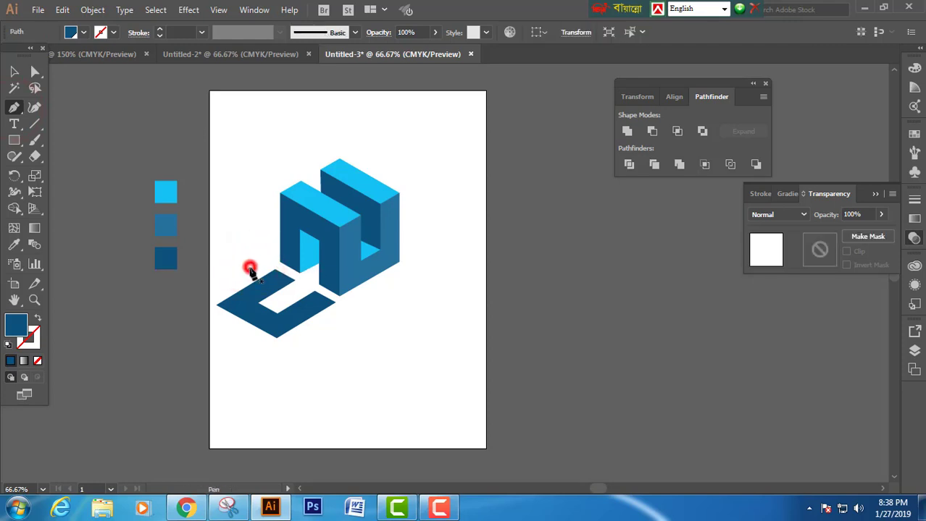
pyautogui.click(340, 324)
pyautogui.click(355, 318)
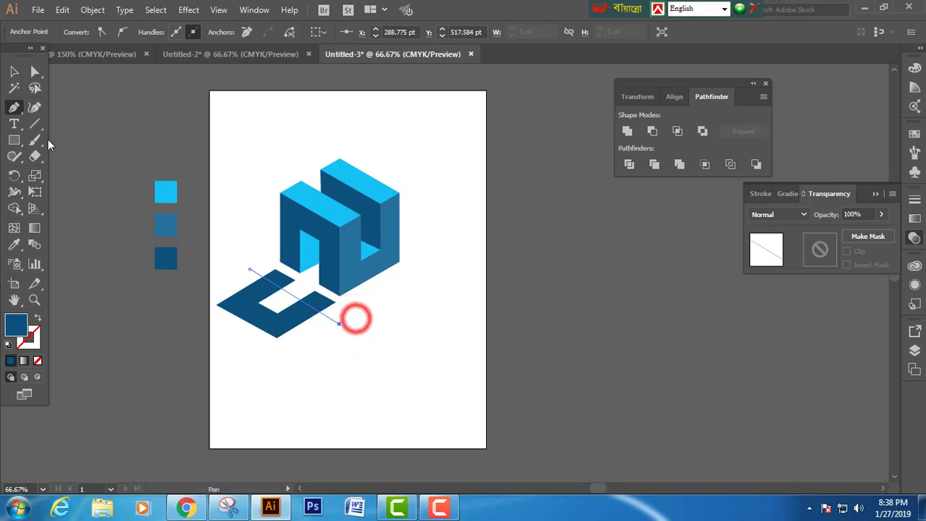
# Step: Trim the shadow's arm ends beyond the diagonal line with the Shape Builder and delete the leftover line
pyautogui.click(13, 71)
pyautogui.moveTo(243, 253); pyautogui.dragTo(267, 308)
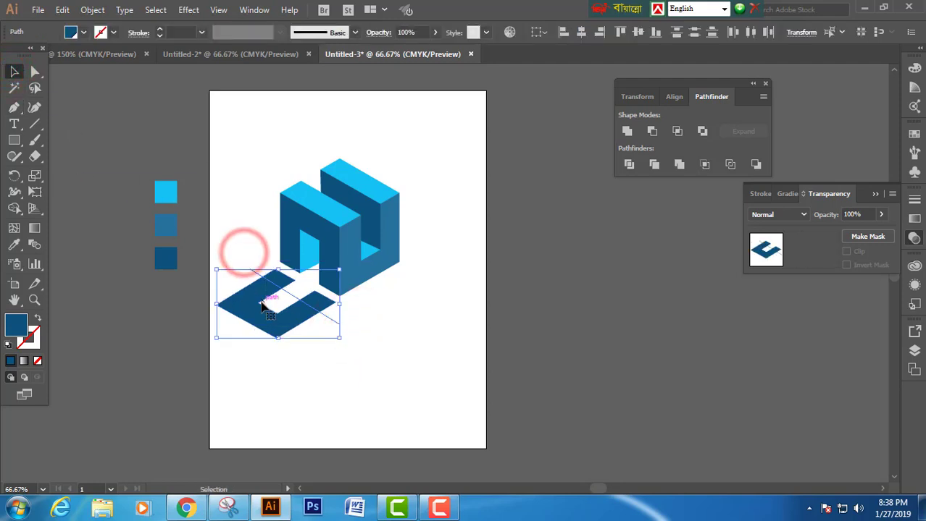
pyautogui.click(15, 208)
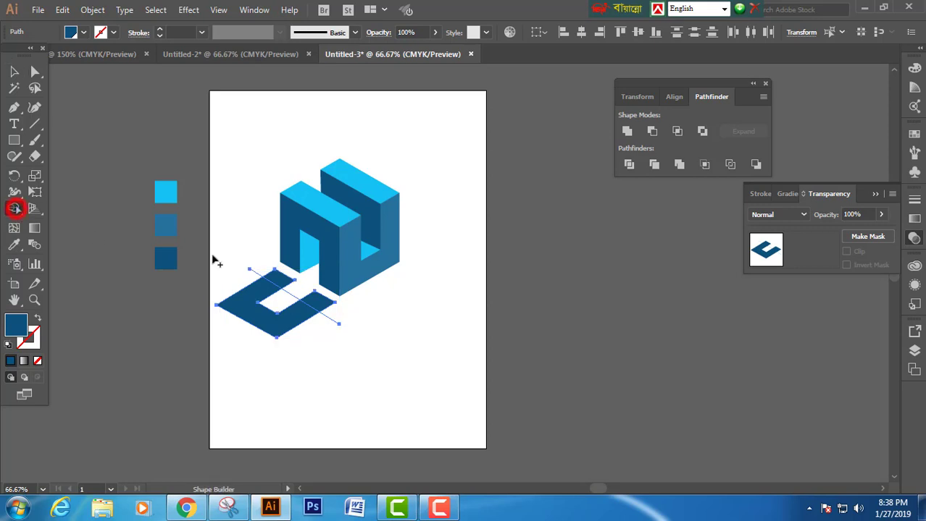
pyautogui.moveTo(306, 297); pyautogui.dragTo(358, 315)
pyautogui.click(15, 72)
pyautogui.click(72, 118)
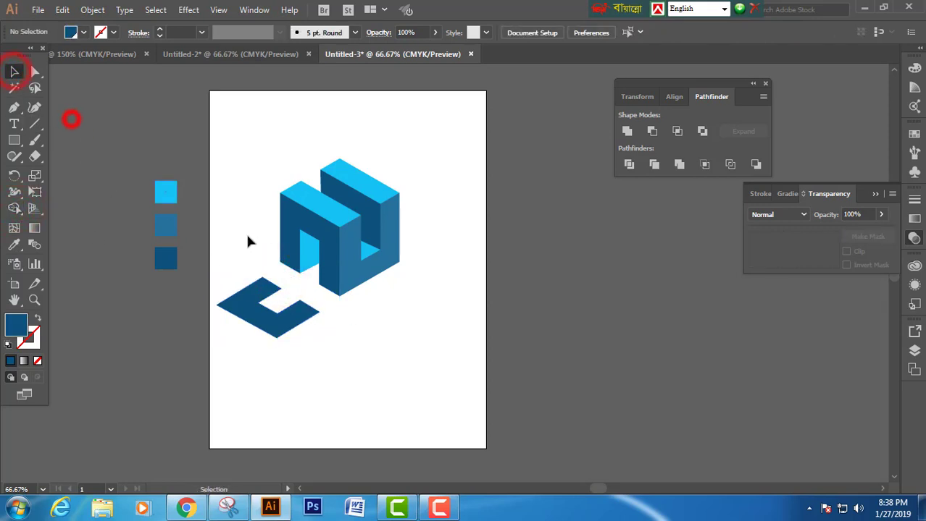
pyautogui.click(285, 292)
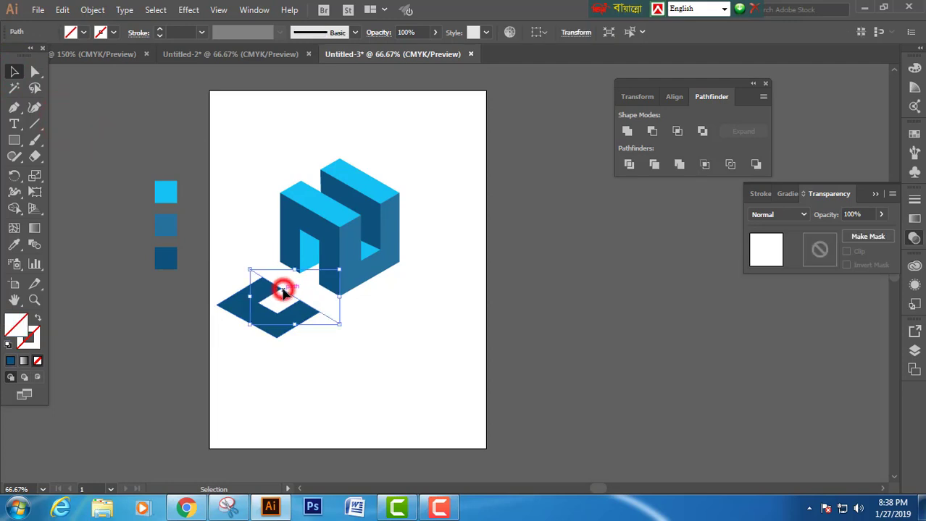
pyautogui.click(327, 306)
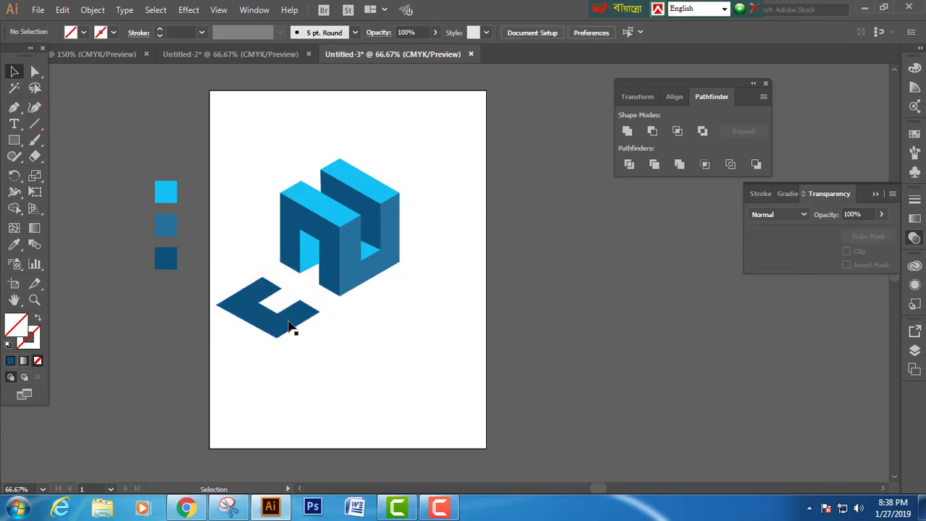
# Step: Move the shadow shape against the cube so its upper corner meets the left face's lower outer corner, then deselect it
pyautogui.moveTo(288, 324); pyautogui.dragTo(308, 310)
pyautogui.click(362, 333)
pyautogui.moveTo(267, 245); pyautogui.dragTo(302, 275)
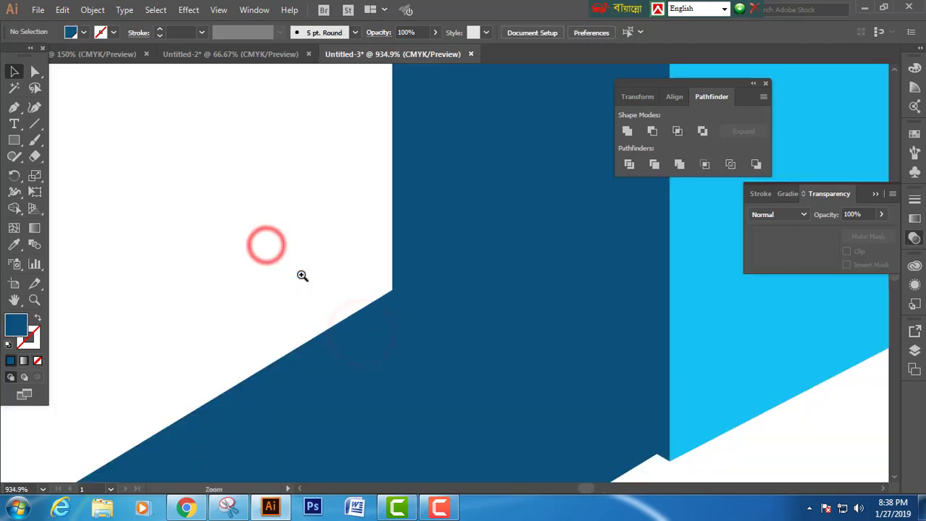
pyautogui.moveTo(388, 324); pyautogui.dragTo(392, 302)
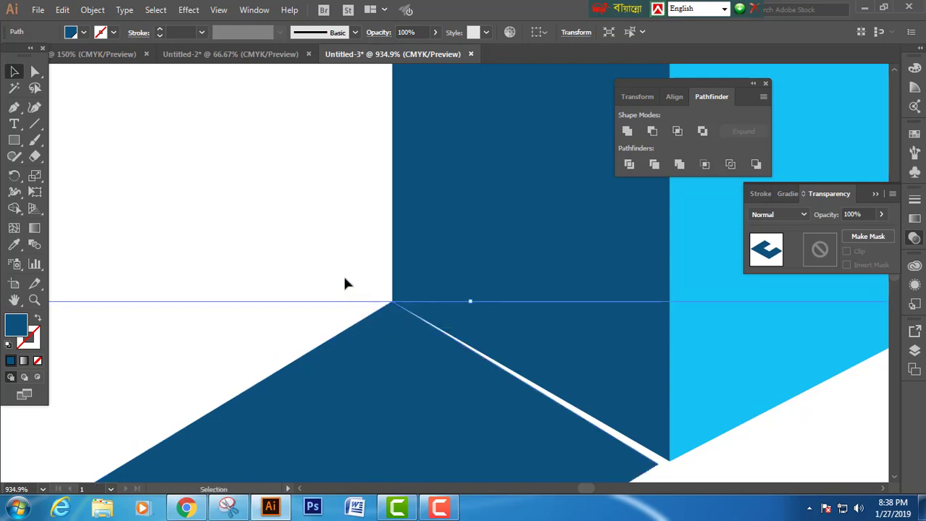
pyautogui.moveTo(345, 277); pyautogui.dragTo(462, 337)
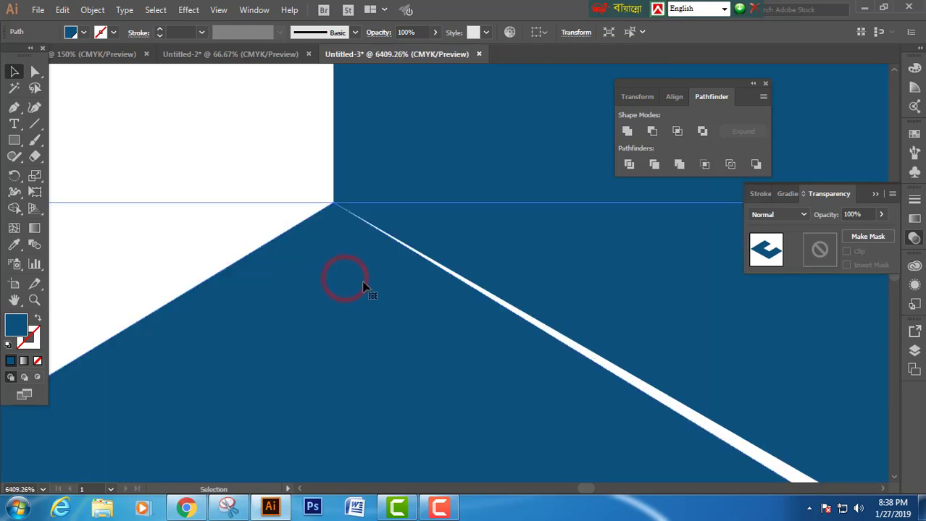
pyautogui.click(276, 168)
# Step: Snap the inner end anchor of the shadow's rear arm to the bottom inner corner of the left face's rear leg
pyautogui.hotkey('ctrl', '-')
pyautogui.hotkey('ctrl', '-')
pyautogui.hotkey('ctrl', '-')
pyautogui.hotkey('ctrl', '-')
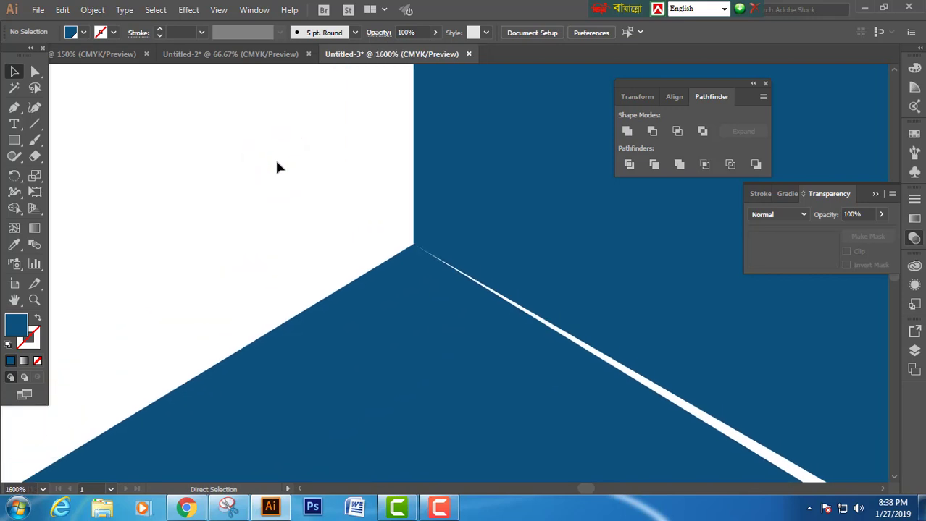
pyautogui.hotkey('ctrl', '-')
pyautogui.hotkey('ctrl', '-')
pyautogui.moveTo(414, 273); pyautogui.dragTo(279, 229)
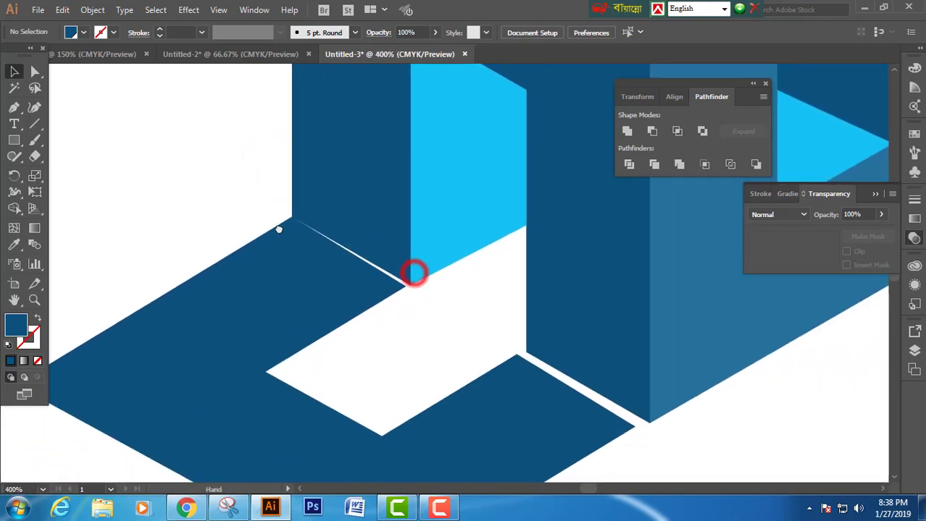
pyautogui.click(35, 72)
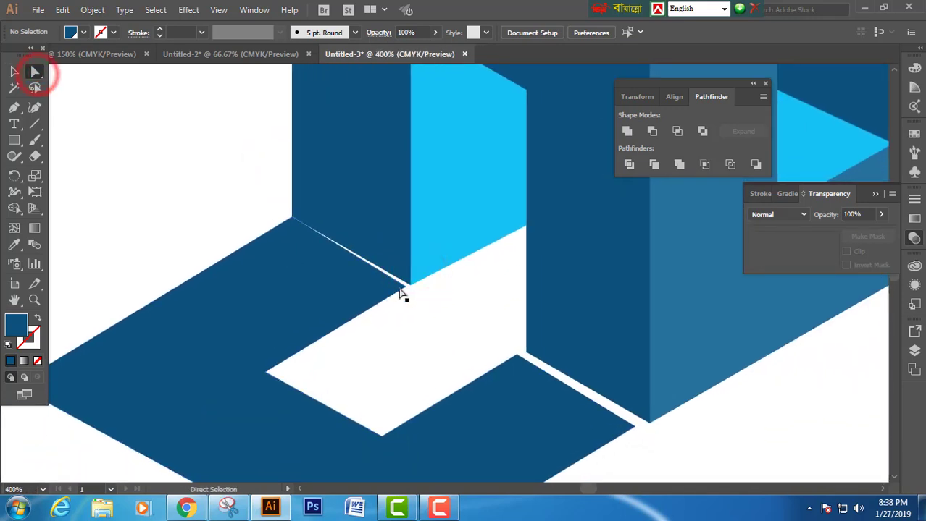
pyautogui.moveTo(406, 287); pyautogui.dragTo(410, 285)
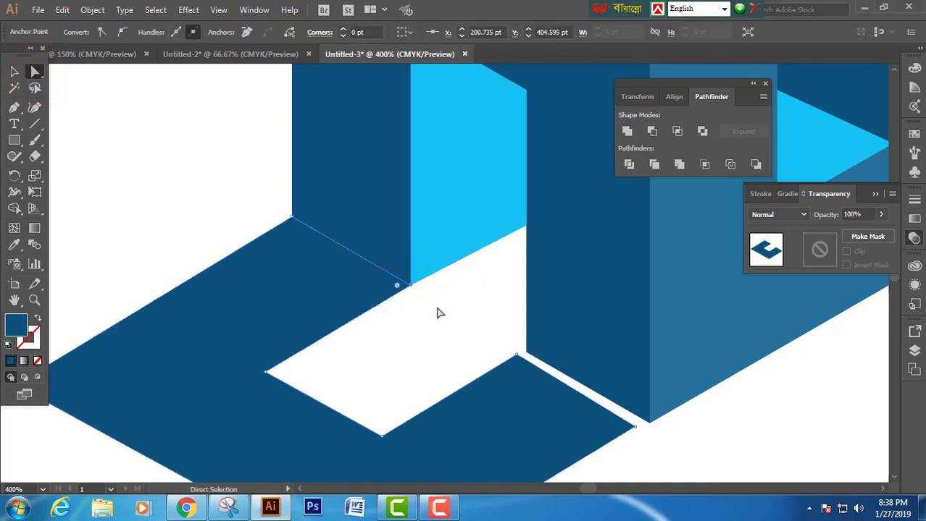
# Step: Snap both end anchors of the shadow's front arm to the bottom corners of the left face's front leg
pyautogui.moveTo(457, 316); pyautogui.dragTo(394, 259)
pyautogui.moveTo(453, 298); pyautogui.dragTo(462, 296)
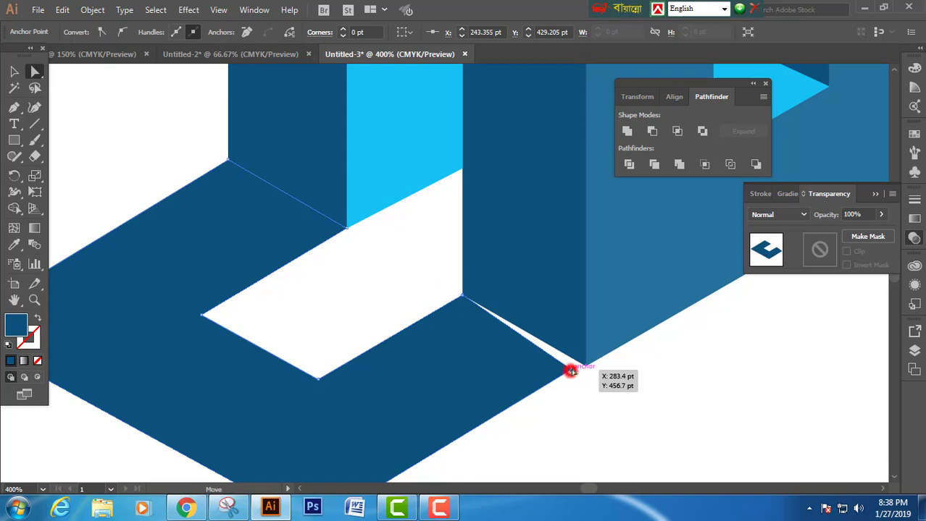
pyautogui.moveTo(571, 372); pyautogui.dragTo(586, 365)
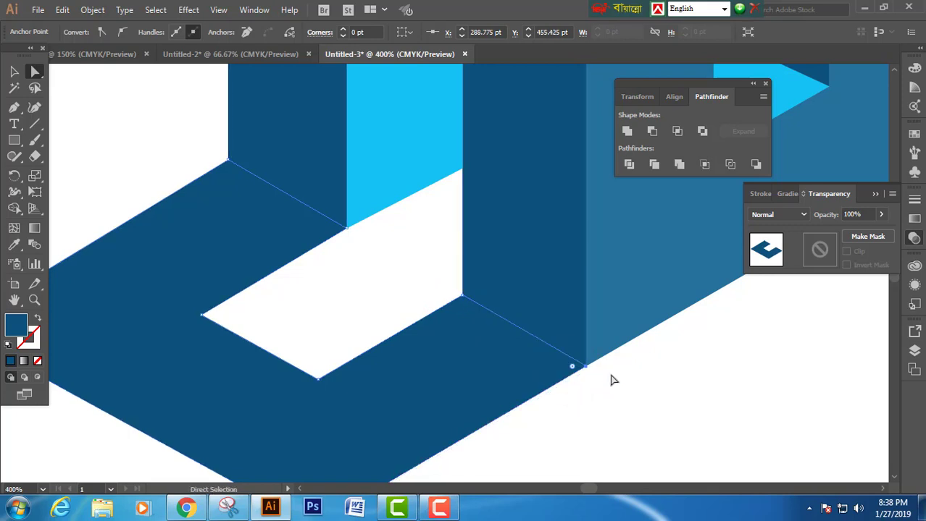
pyautogui.click(611, 380)
# Step: Draw a closed four-cornered Pen shape over the shadow, following its outer corners and the left face's bottom edge
pyautogui.hotkey('ctrl', '-')
pyautogui.hotkey('ctrl', '-')
pyautogui.hotkey('ctrl', '-')
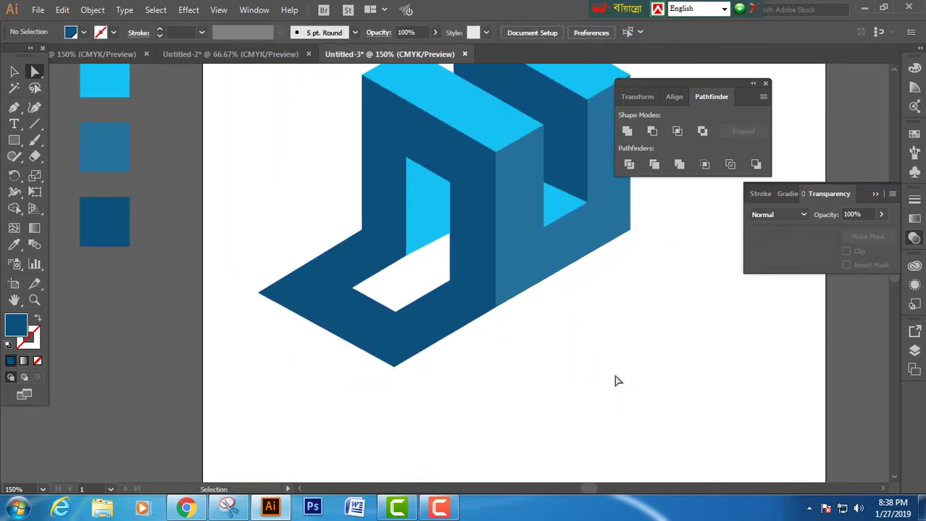
pyautogui.hotkey('ctrl', '-')
pyautogui.moveTo(584, 323); pyautogui.dragTo(518, 371)
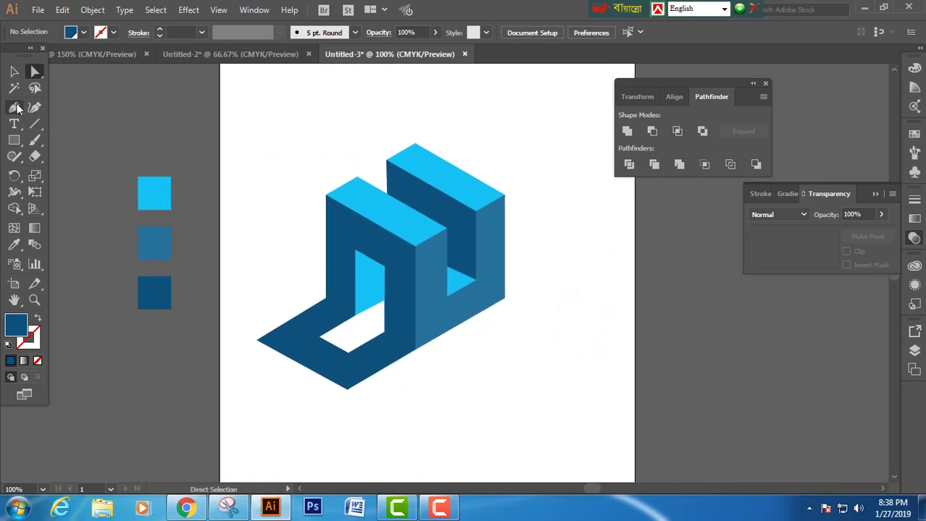
pyautogui.click(15, 107)
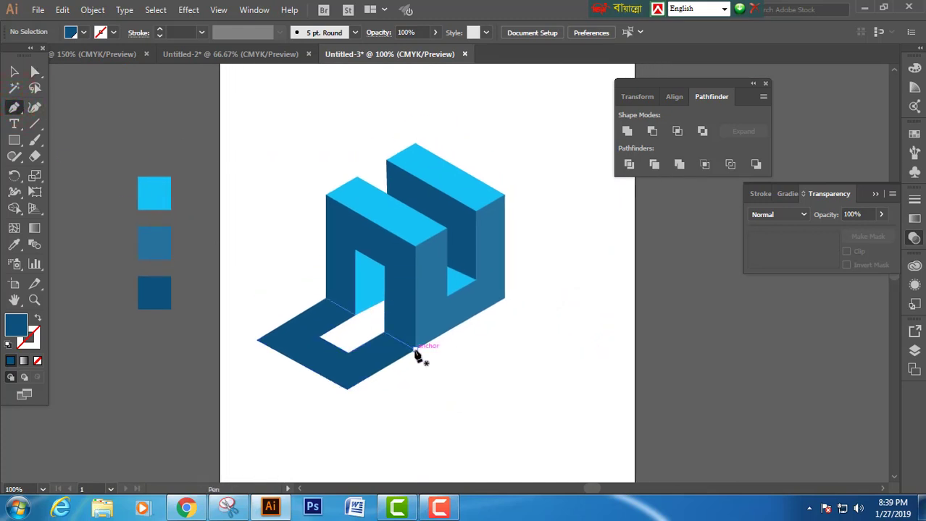
pyautogui.click(414, 350)
pyautogui.click(324, 300)
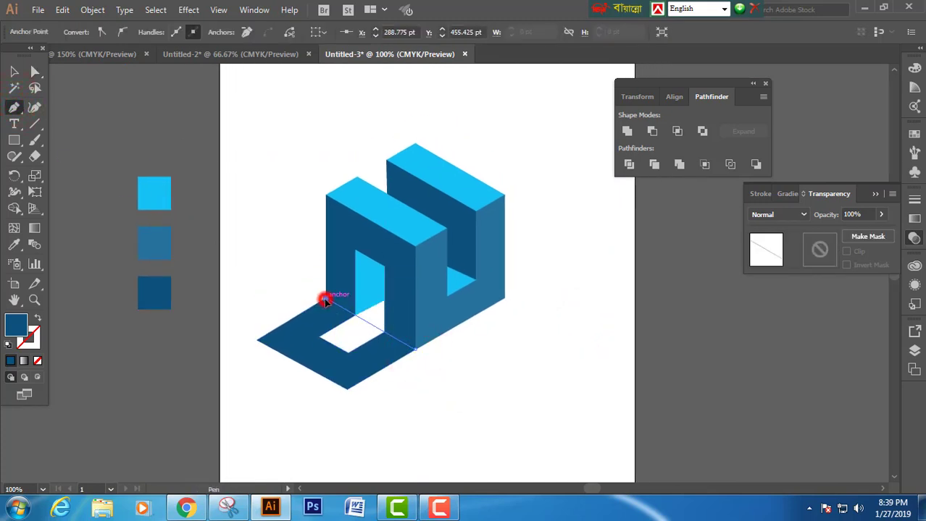
pyautogui.click(256, 340)
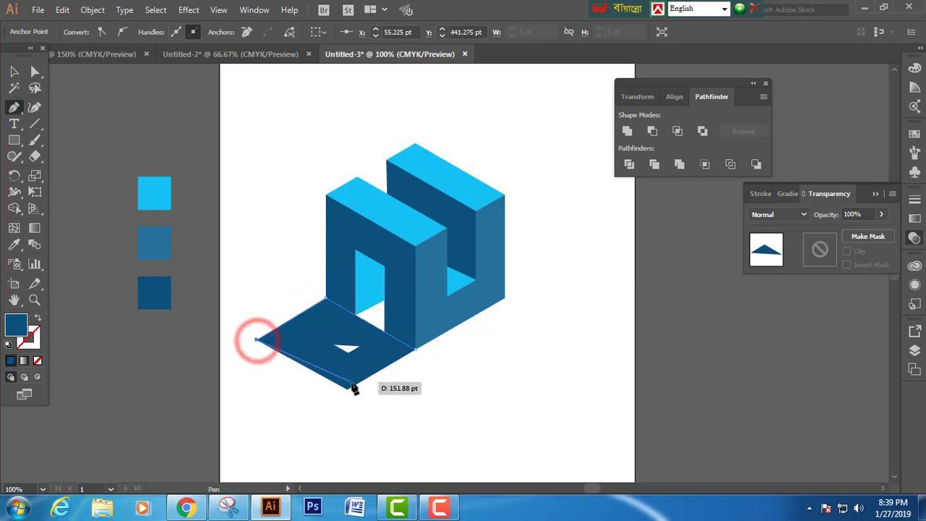
pyautogui.click(348, 388)
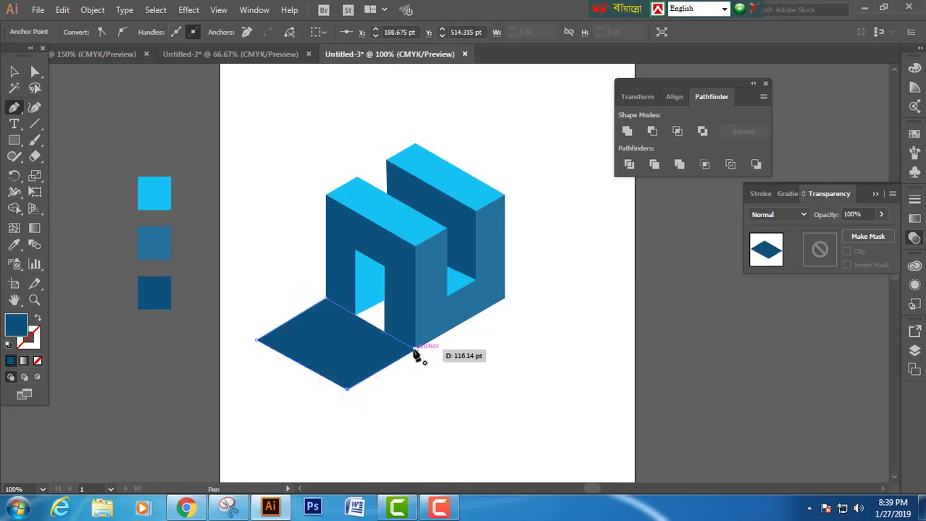
pyautogui.click(413, 351)
# Step: Fill the four-cornered shape with a linear gradient from the top face's light blue to the left face's dark blue
pyautogui.click(14, 71)
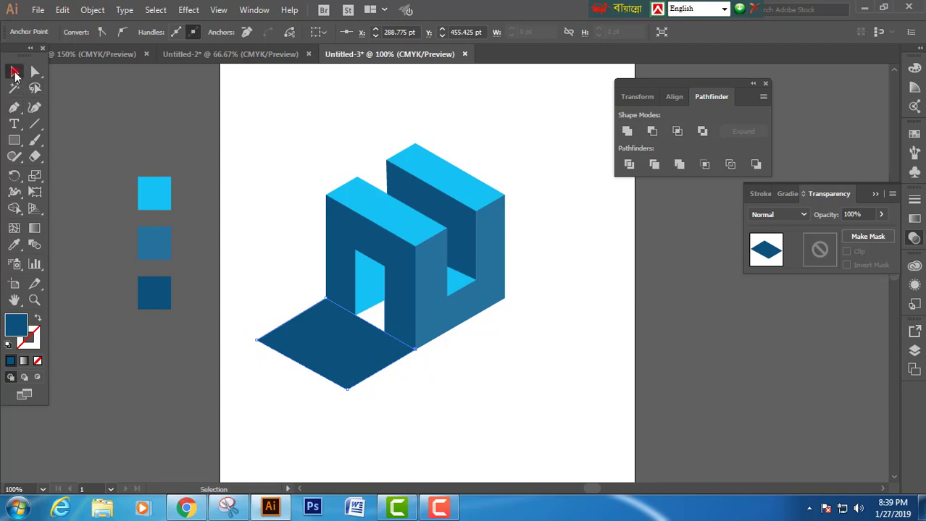
pyautogui.click(914, 219)
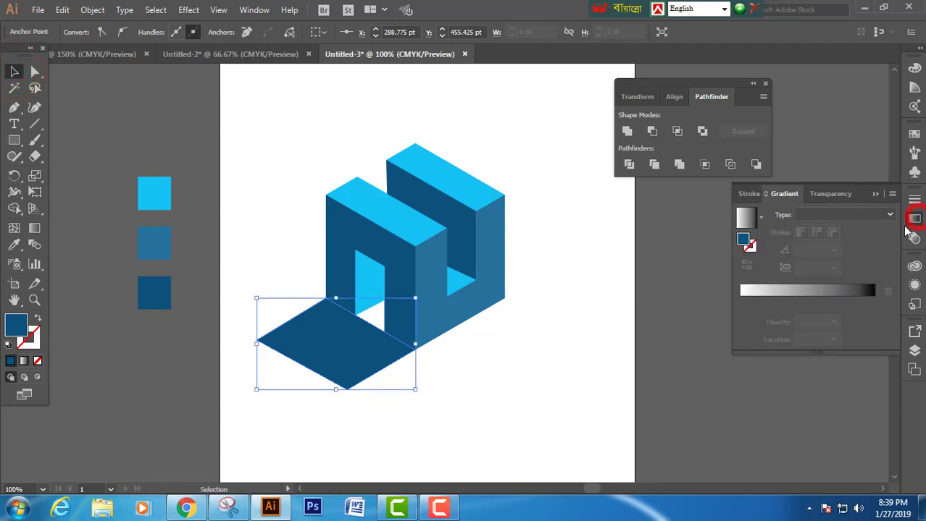
pyautogui.click(804, 292)
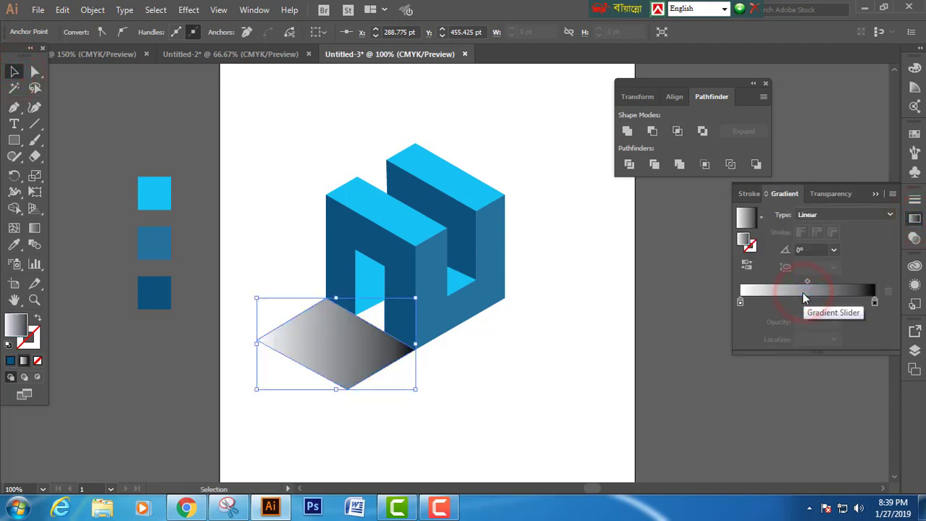
pyautogui.click(740, 303)
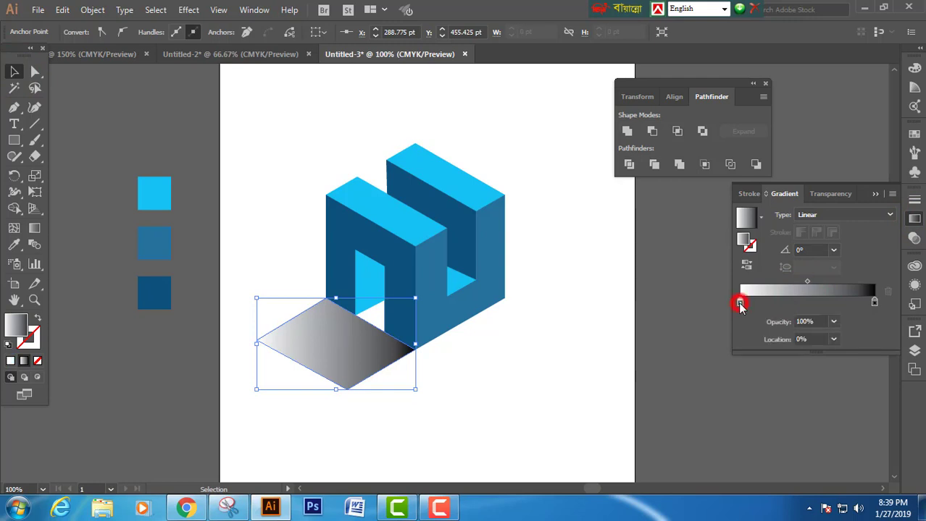
pyautogui.click(13, 246)
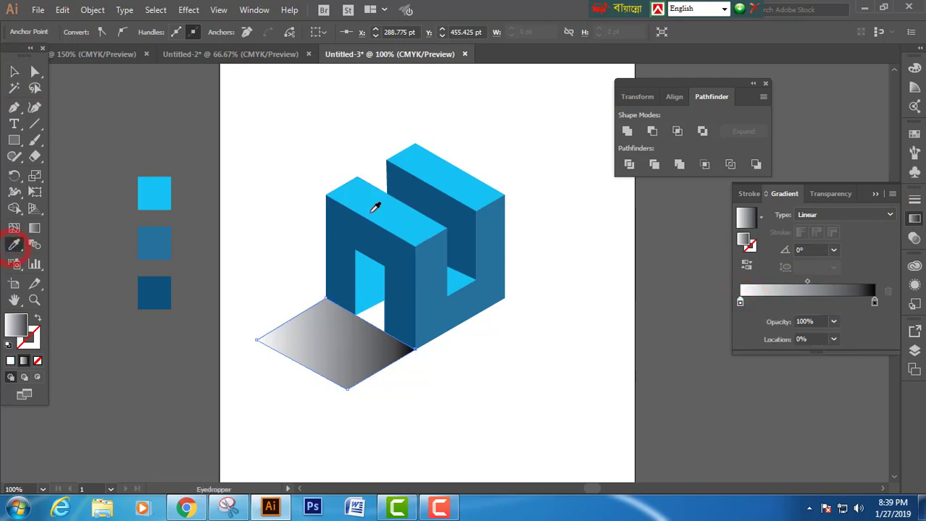
pyautogui.click(371, 208)
pyautogui.click(874, 303)
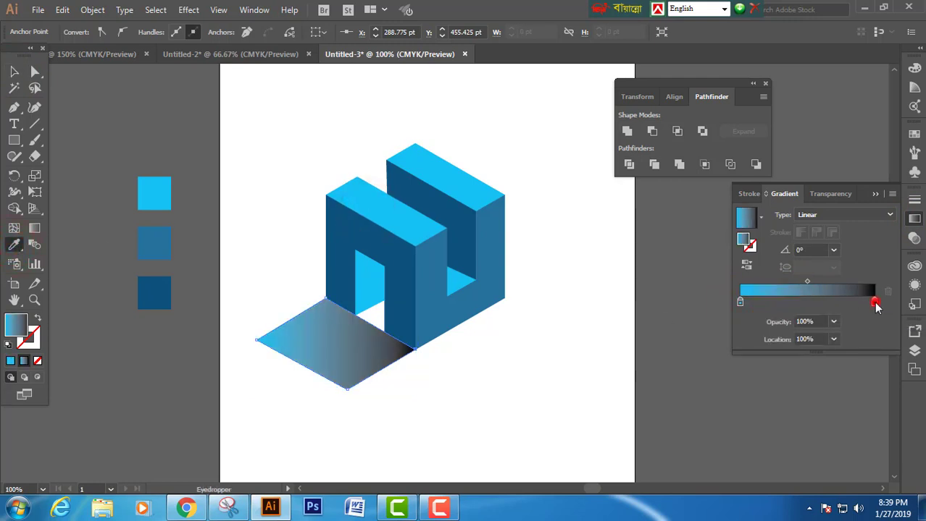
pyautogui.click(390, 259)
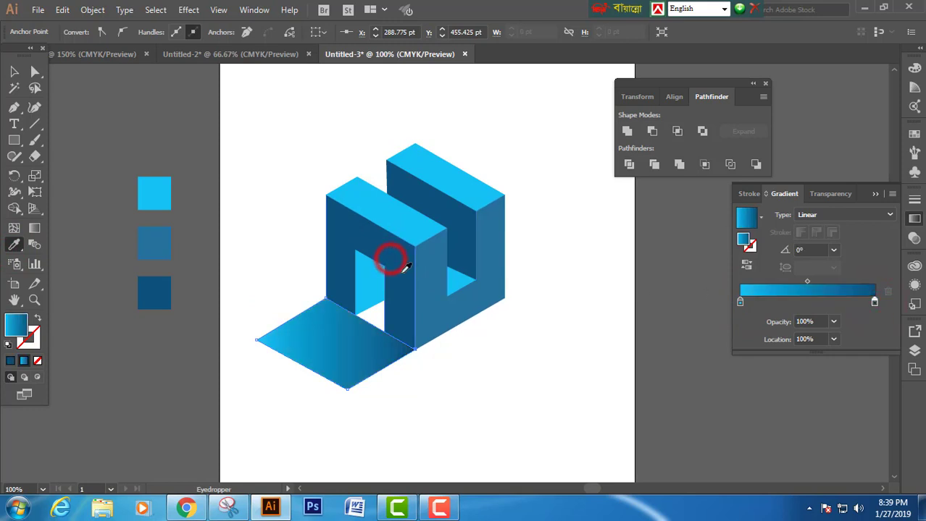
pyautogui.click(15, 73)
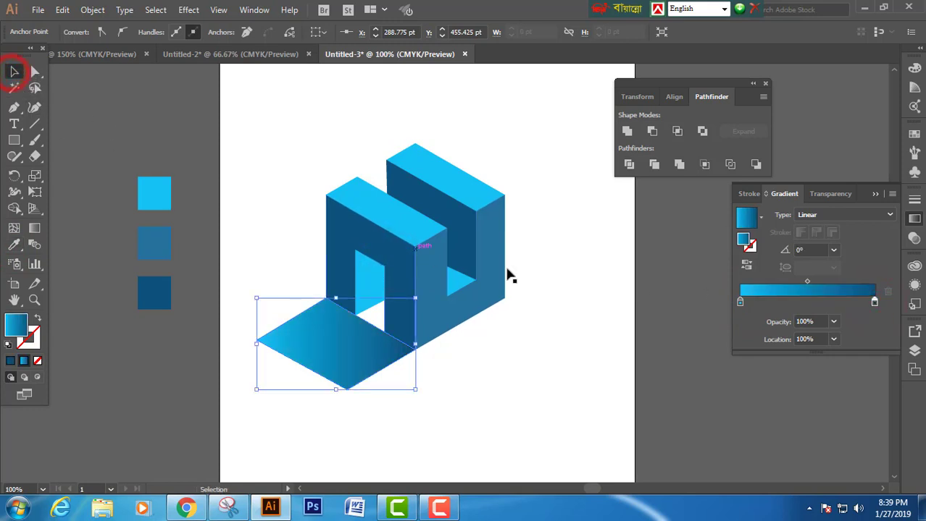
# Step: Redirect the gradient to about -118°, running light to dark from the left face's bottom edge to the shadow's outer edge
pyautogui.click(34, 228)
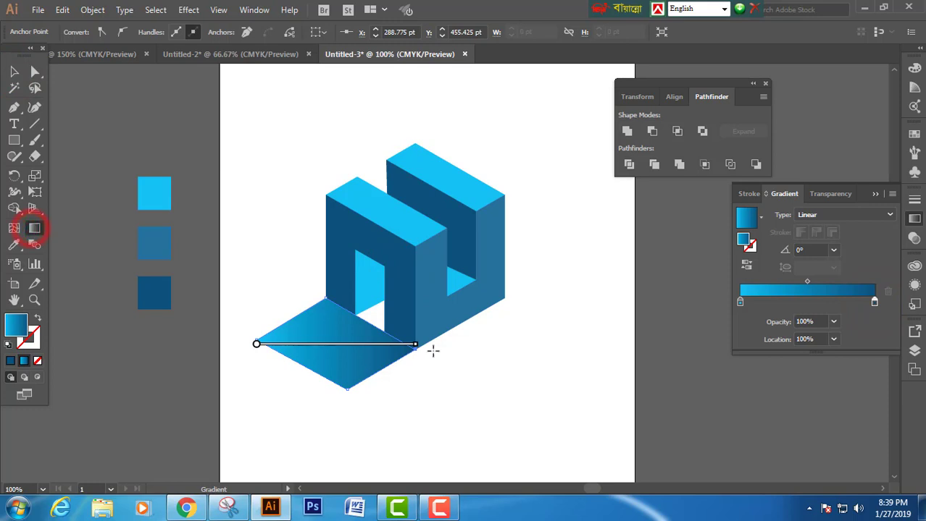
pyautogui.moveTo(421, 343)
pyautogui.mouseDown()
pyautogui.moveTo(366, 424)
pyautogui.moveTo(269, 437)
pyautogui.mouseUp()
pyautogui.moveTo(342, 388); pyautogui.dragTo(336, 335)
pyautogui.moveTo(352, 443); pyautogui.dragTo(281, 437)
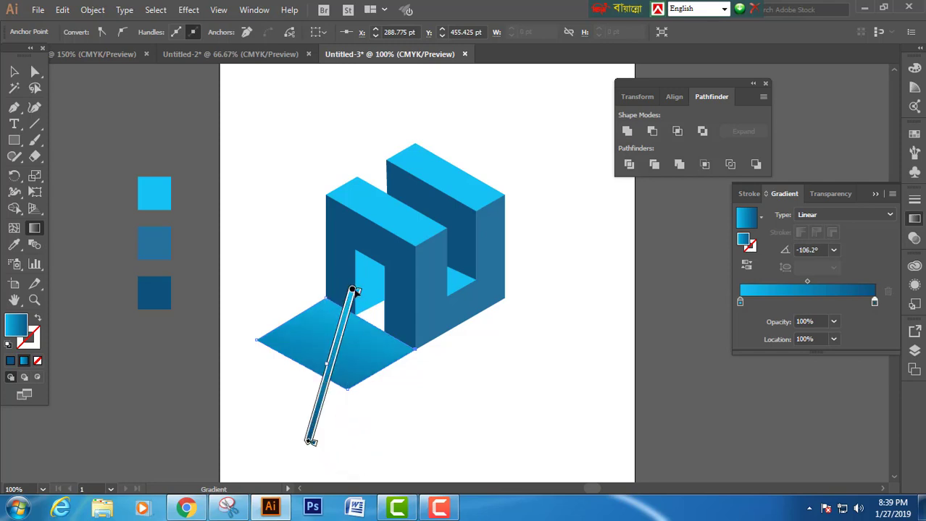
pyautogui.moveTo(353, 290); pyautogui.dragTo(347, 311)
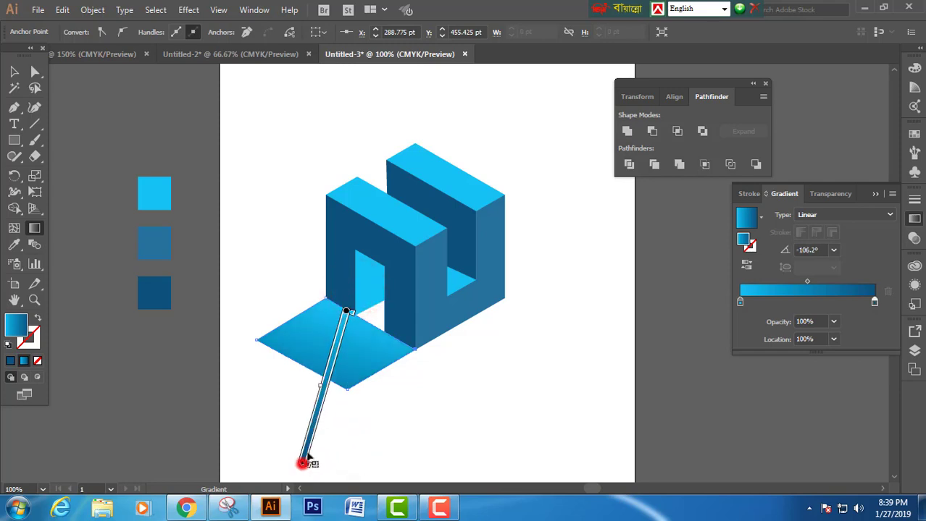
pyautogui.moveTo(305, 462); pyautogui.dragTo(326, 385)
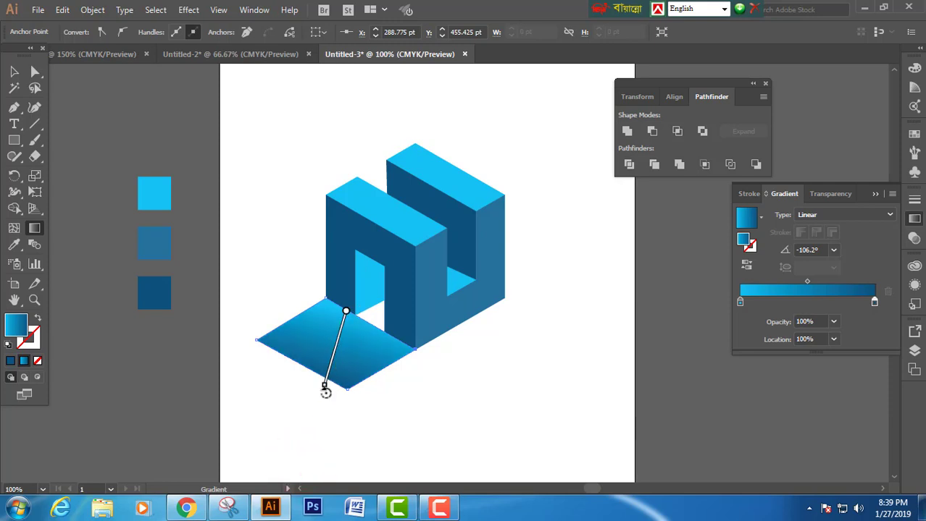
pyautogui.moveTo(326, 393); pyautogui.dragTo(306, 384)
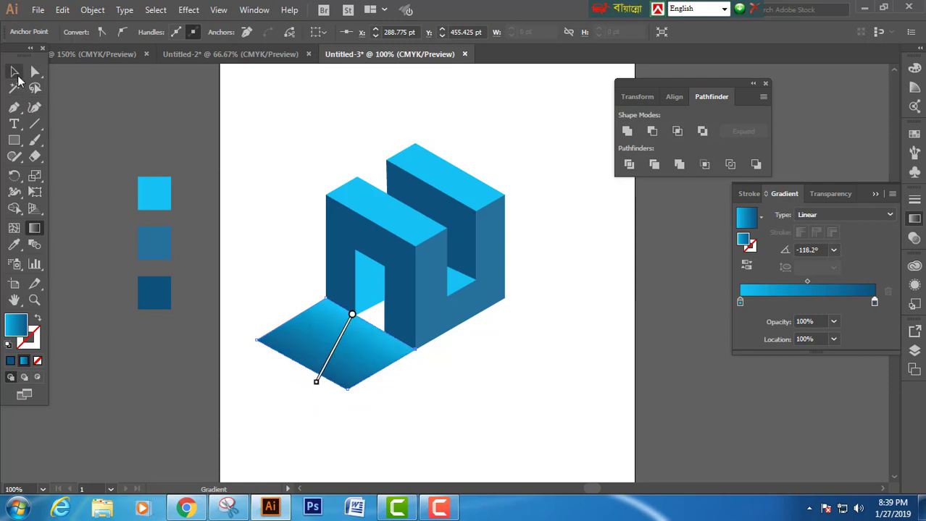
# Step: Select the gradient shape together with the shadow beneath, make an opacity mask from them, and deselect
pyautogui.click(14, 71)
pyautogui.click(254, 161)
pyautogui.moveTo(280, 315); pyautogui.dragTo(316, 368)
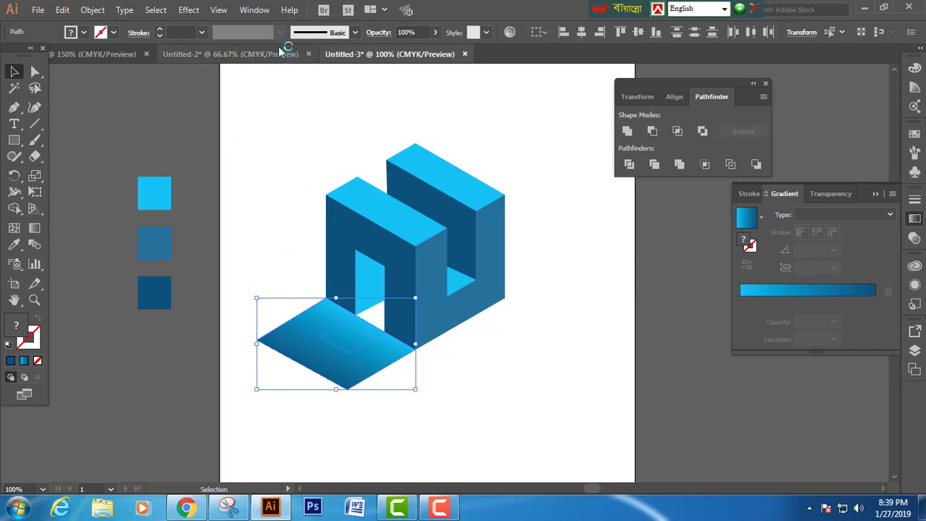
pyautogui.click(380, 33)
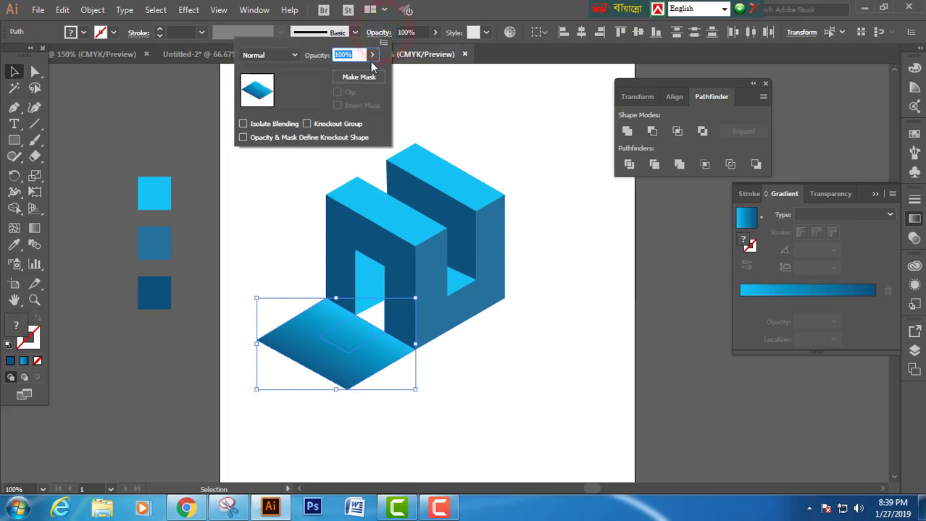
pyautogui.click(384, 43)
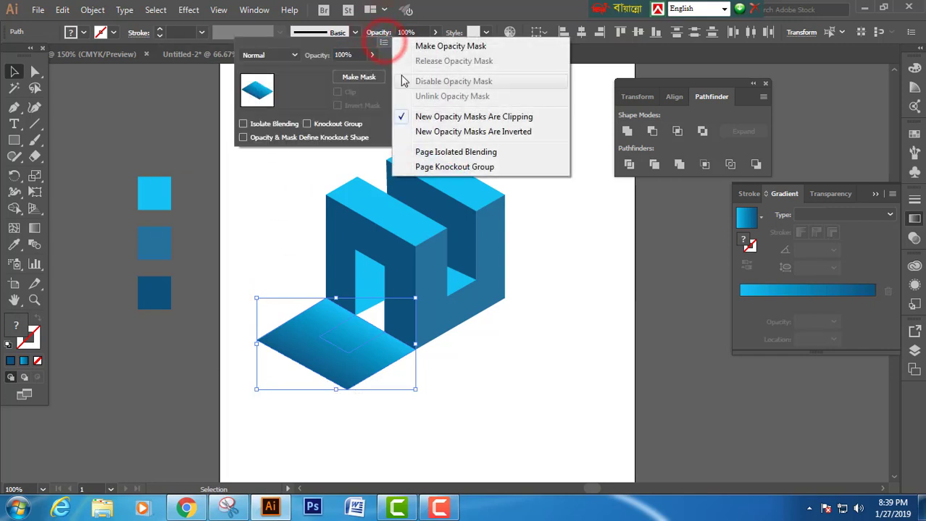
pyautogui.click(438, 47)
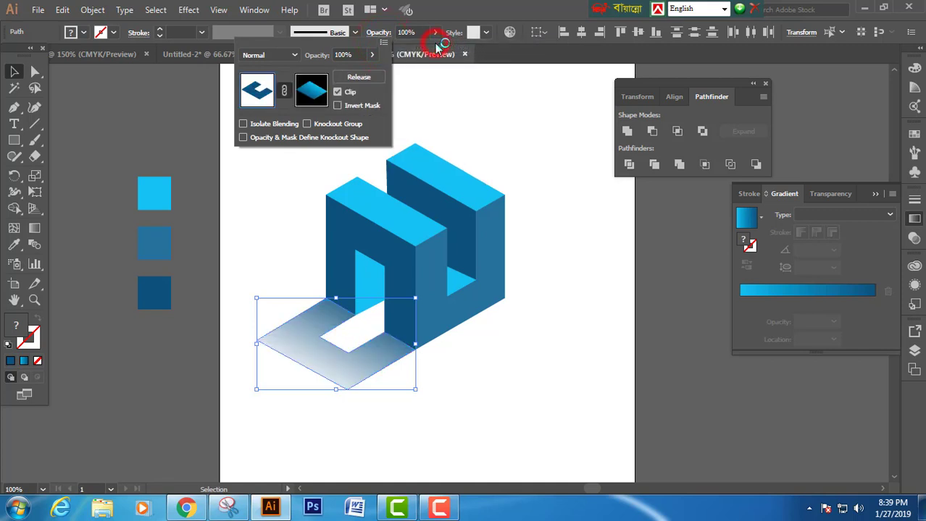
pyautogui.click(516, 138)
pyautogui.click(514, 137)
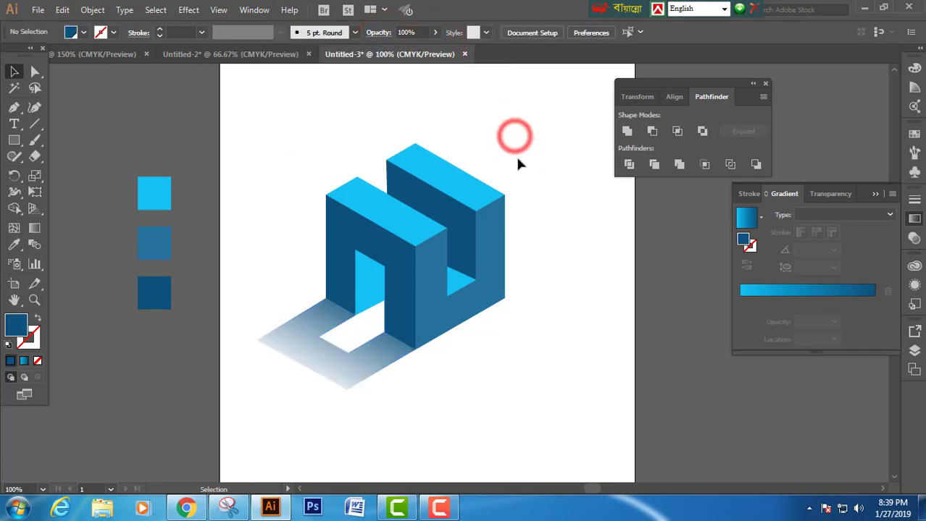
# Step: Select the whole cube with its shadow, shift it slightly down and to the right on the artboard, and deselect
pyautogui.press('space')
pyautogui.moveTo(543, 201); pyautogui.dragTo(514, 190)
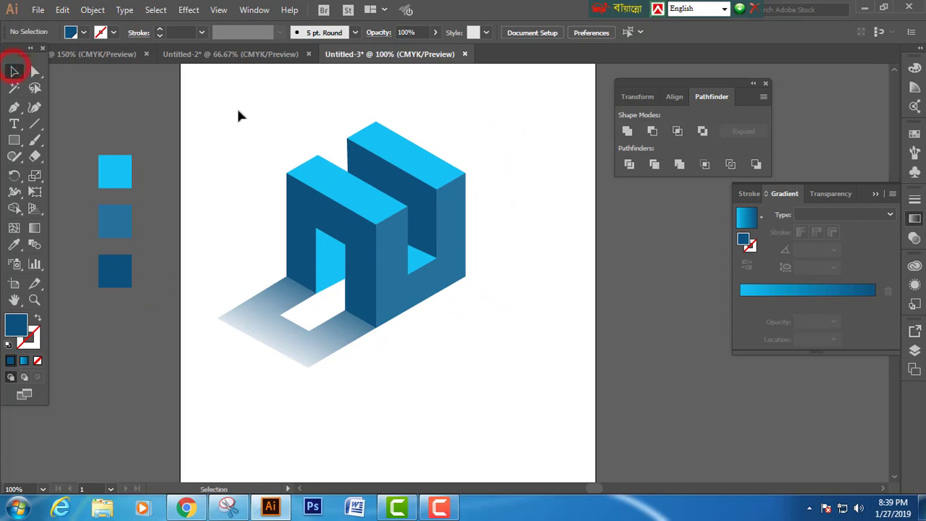
pyautogui.moveTo(239, 116); pyautogui.dragTo(500, 363)
pyautogui.moveTo(397, 273); pyautogui.dragTo(414, 283)
pyautogui.click(514, 249)
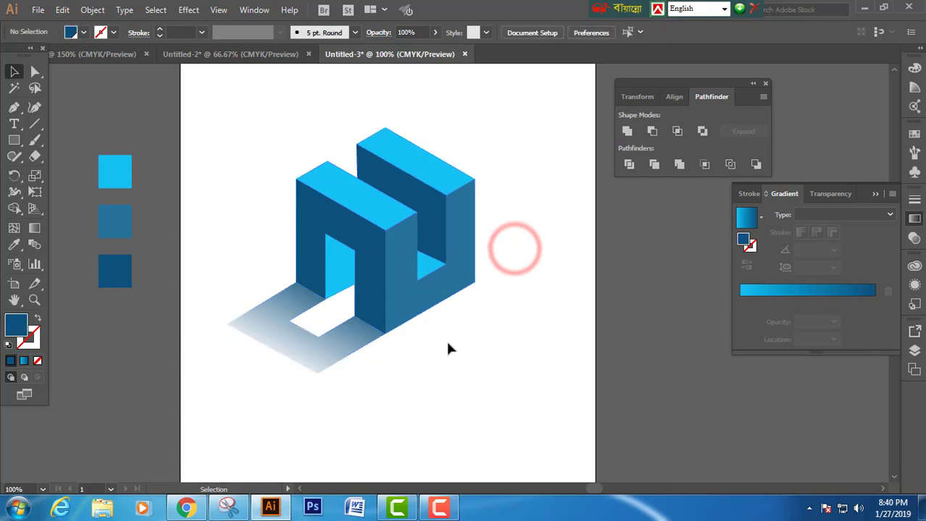